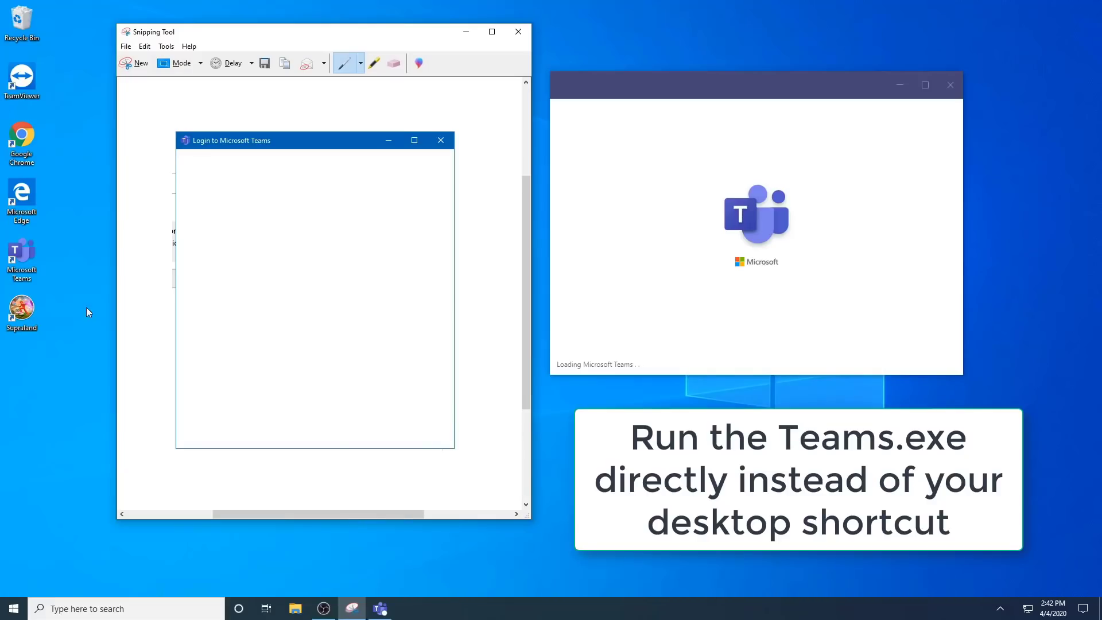
# Step: Open Task Manager
pyautogui.click(28, 258)
pyautogui.click(596, 569)
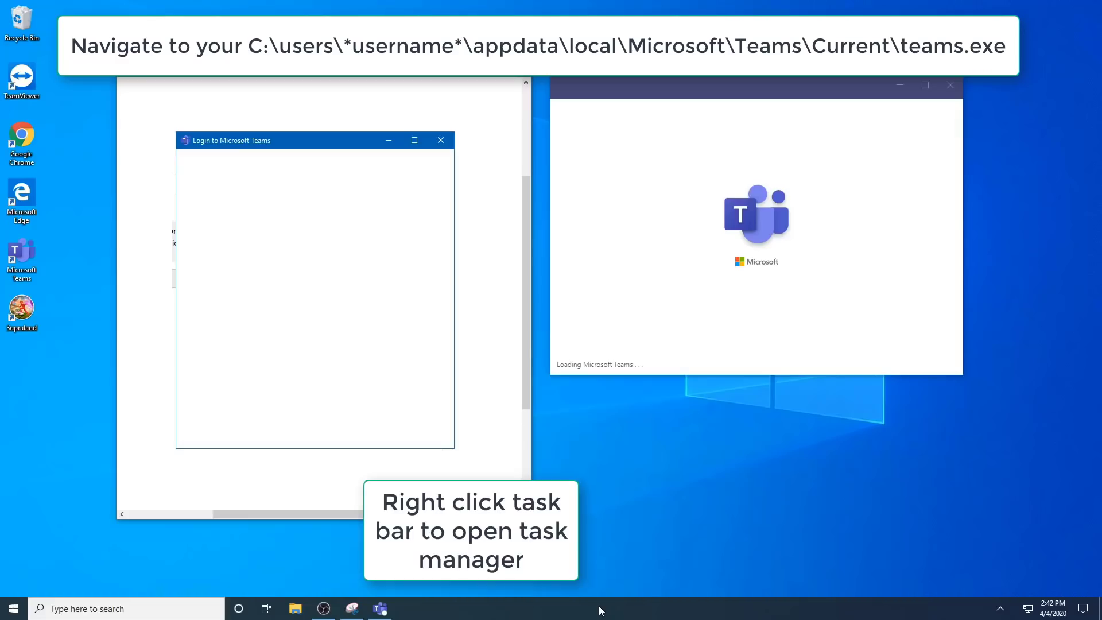
pyautogui.rightClick(600, 609)
pyautogui.click(641, 553)
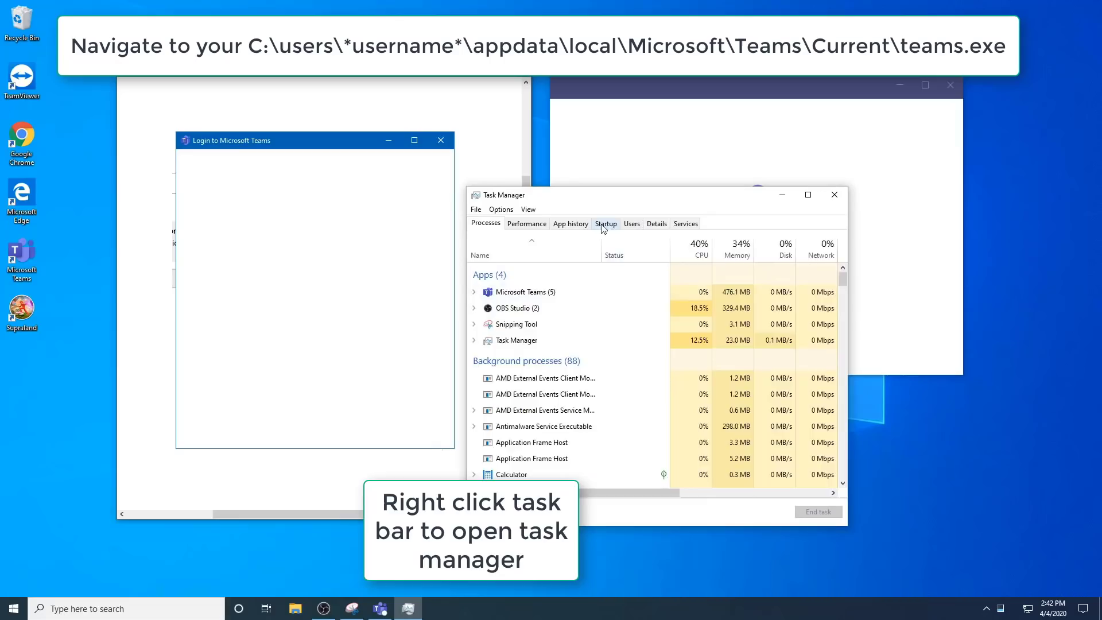
# Step: Open the file location of the Microsoft Teams entry among the startup programs
pyautogui.click(606, 224)
pyautogui.click(528, 370)
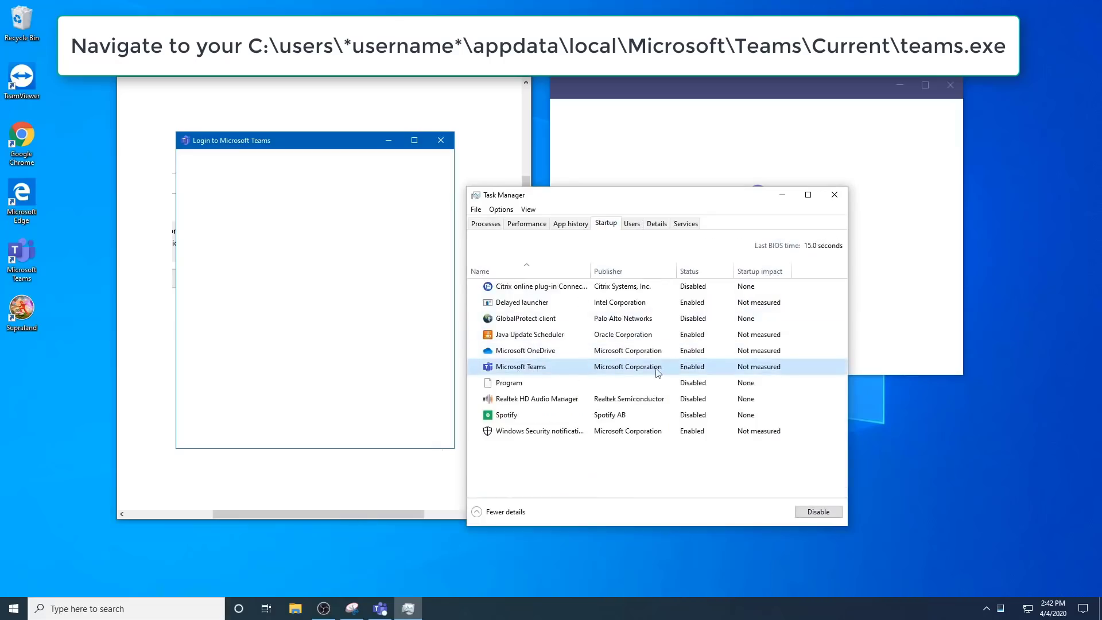
pyautogui.rightClick(529, 368)
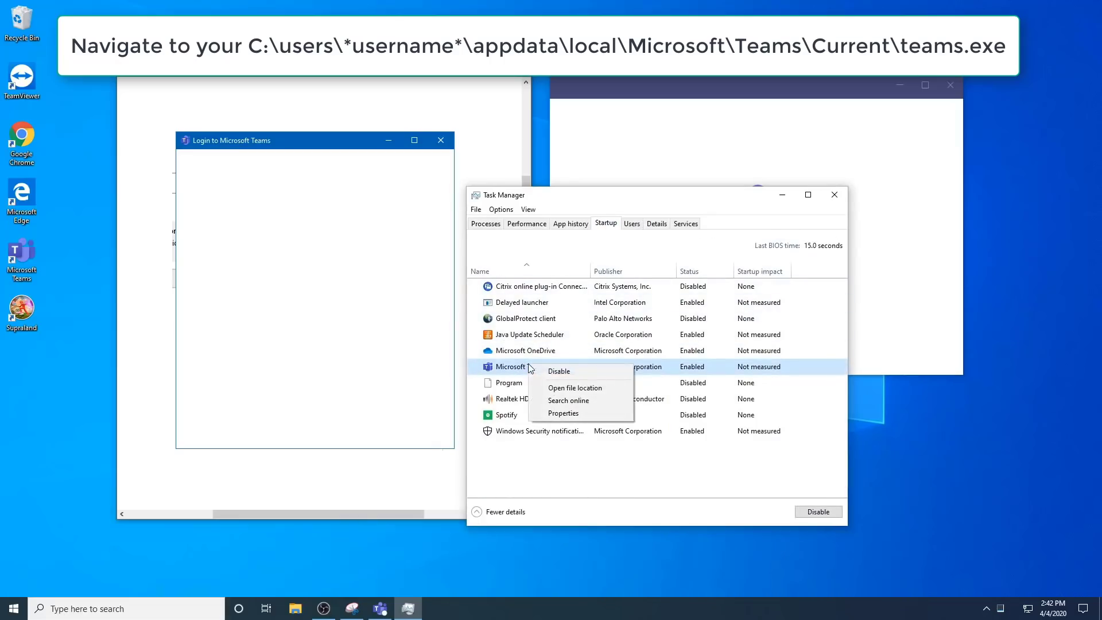
pyautogui.click(576, 385)
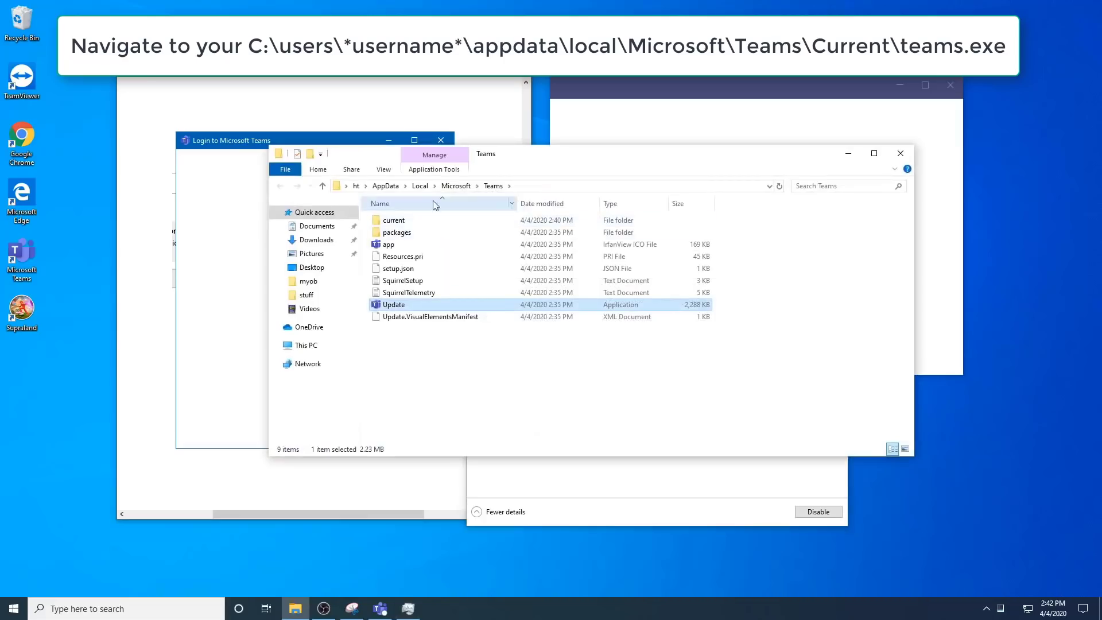
# Step: Show the Teams folder's full path and open its current subfolder
pyautogui.click(554, 187)
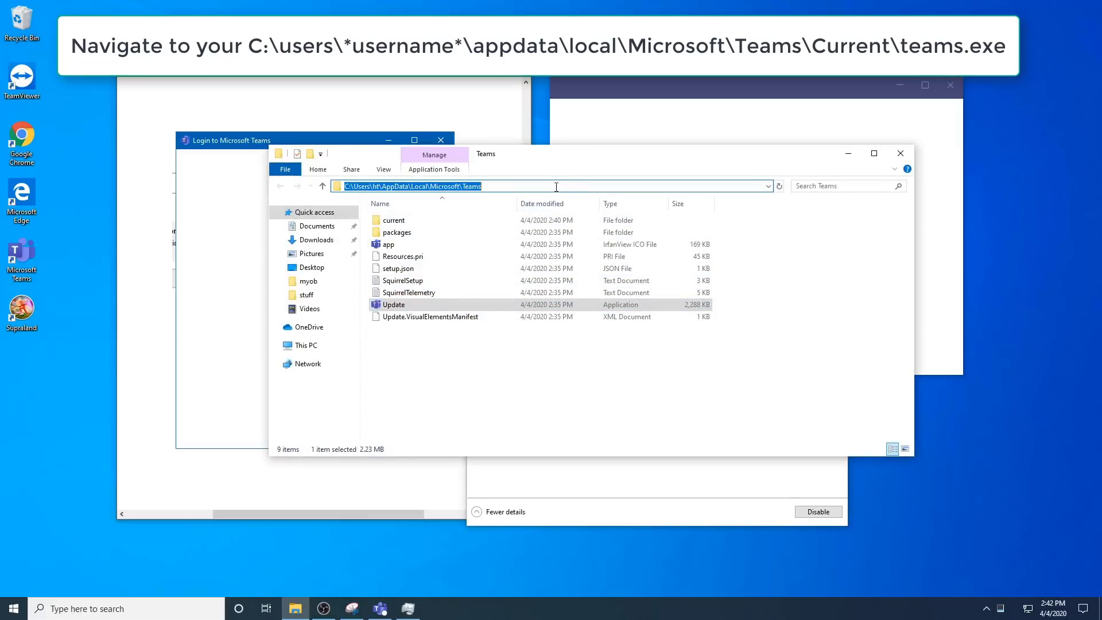
pyautogui.click(408, 307)
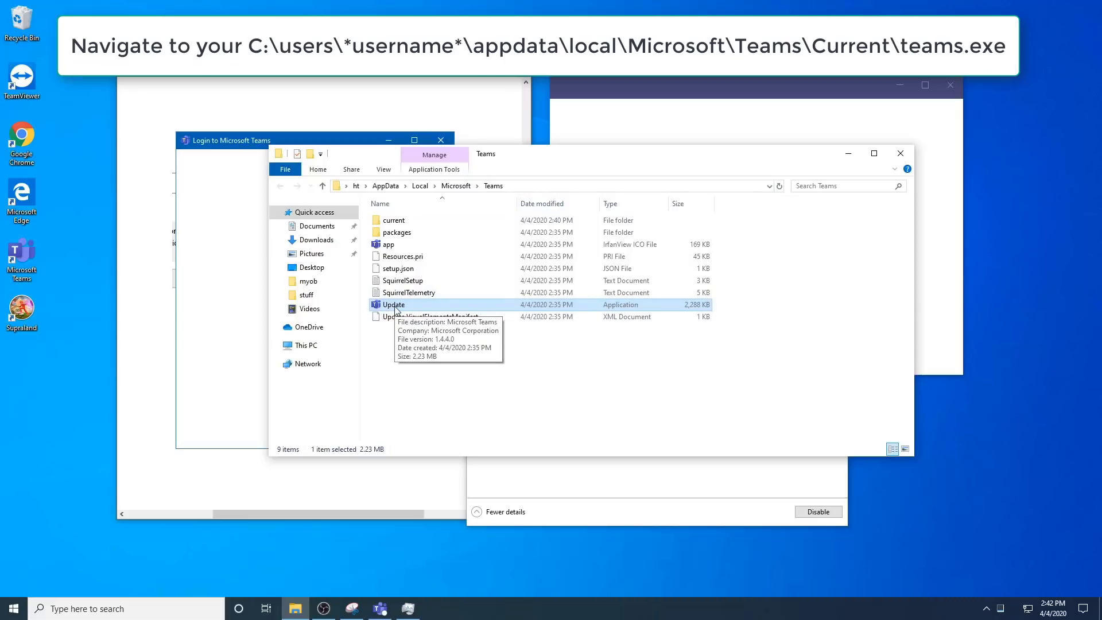
pyautogui.doubleClick(404, 221)
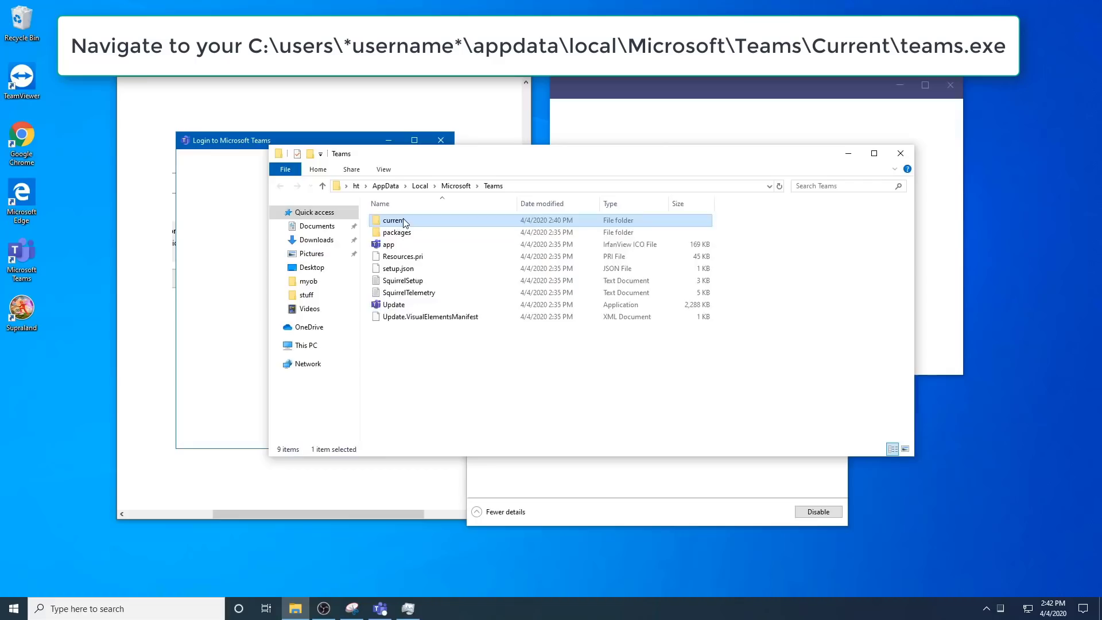
# Step: Create a shortcut to the Teams application inside the current folder
pyautogui.scroll(-15, 487, 386)
pyautogui.click(401, 364)
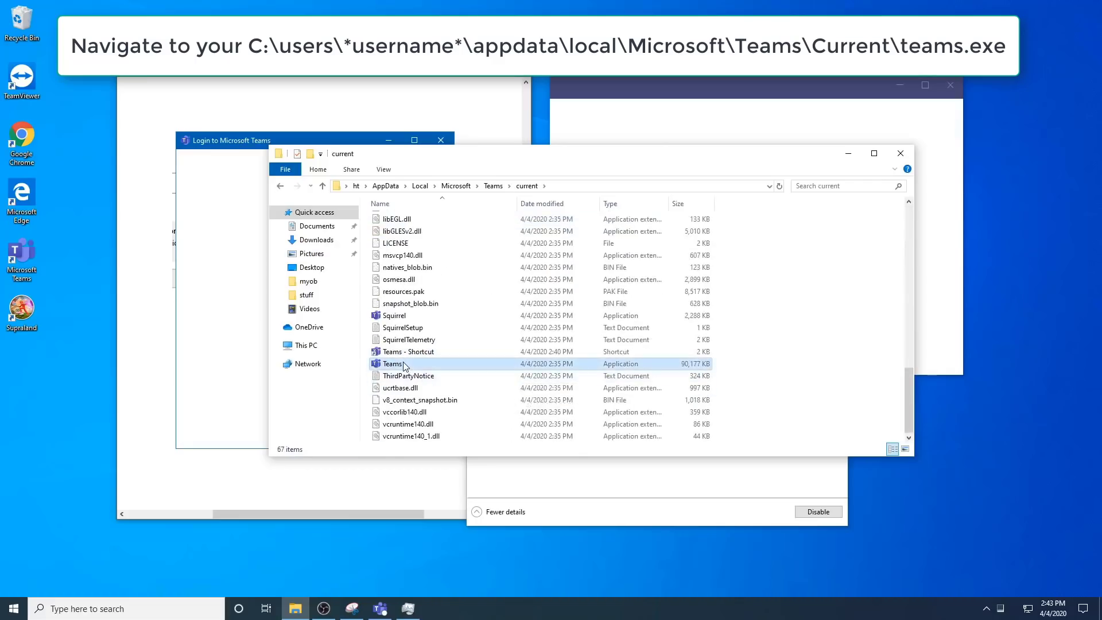
pyautogui.rightClick(404, 366)
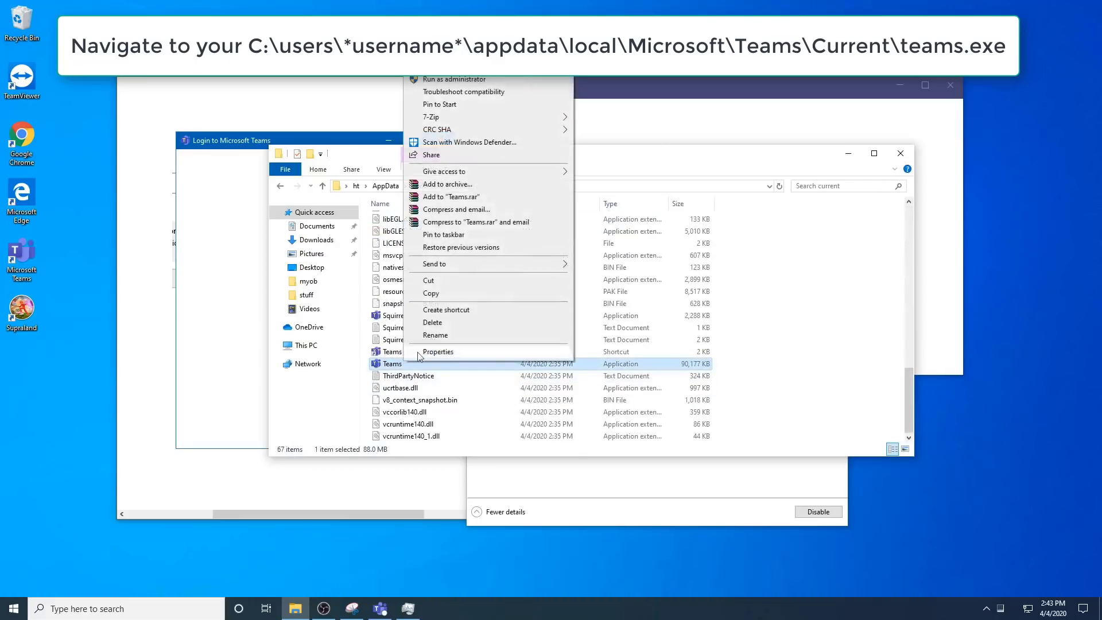
pyautogui.click(466, 309)
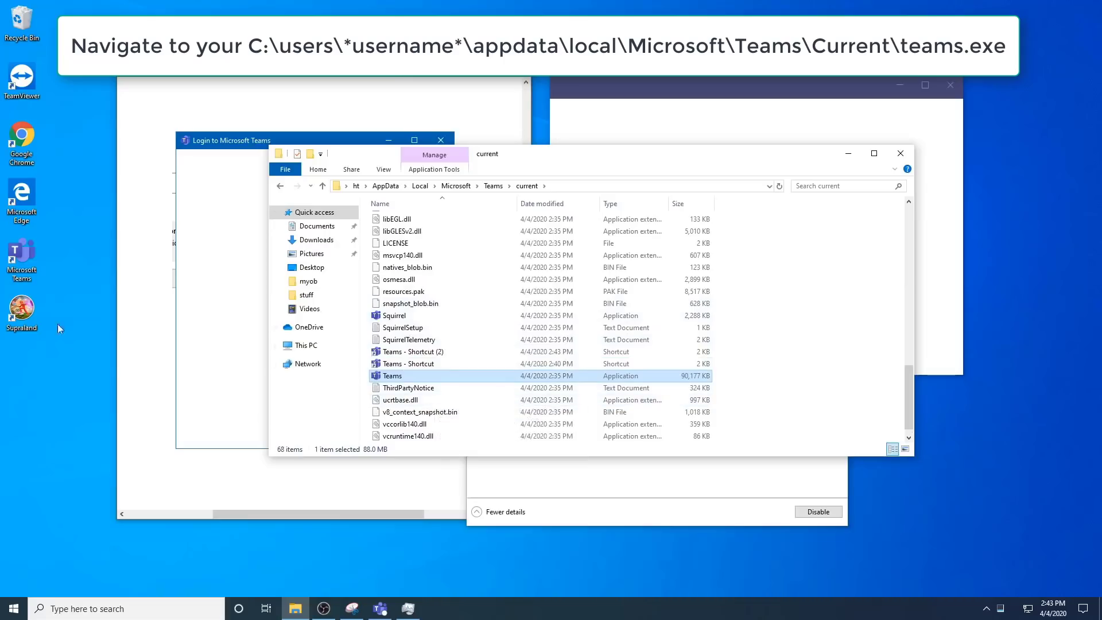
pyautogui.click(24, 257)
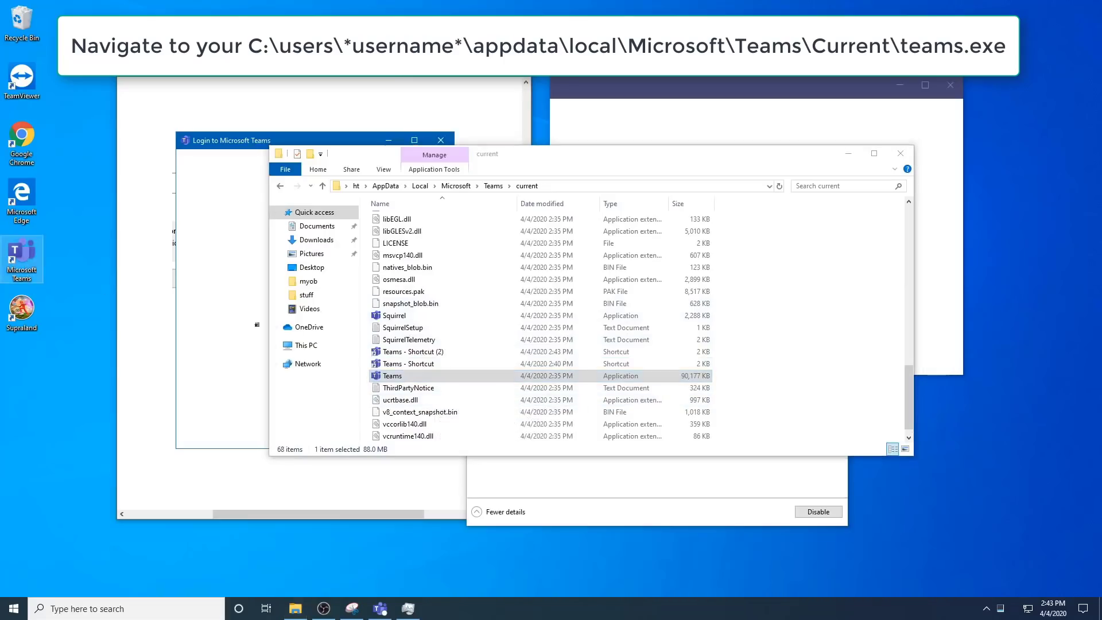
pyautogui.click(811, 370)
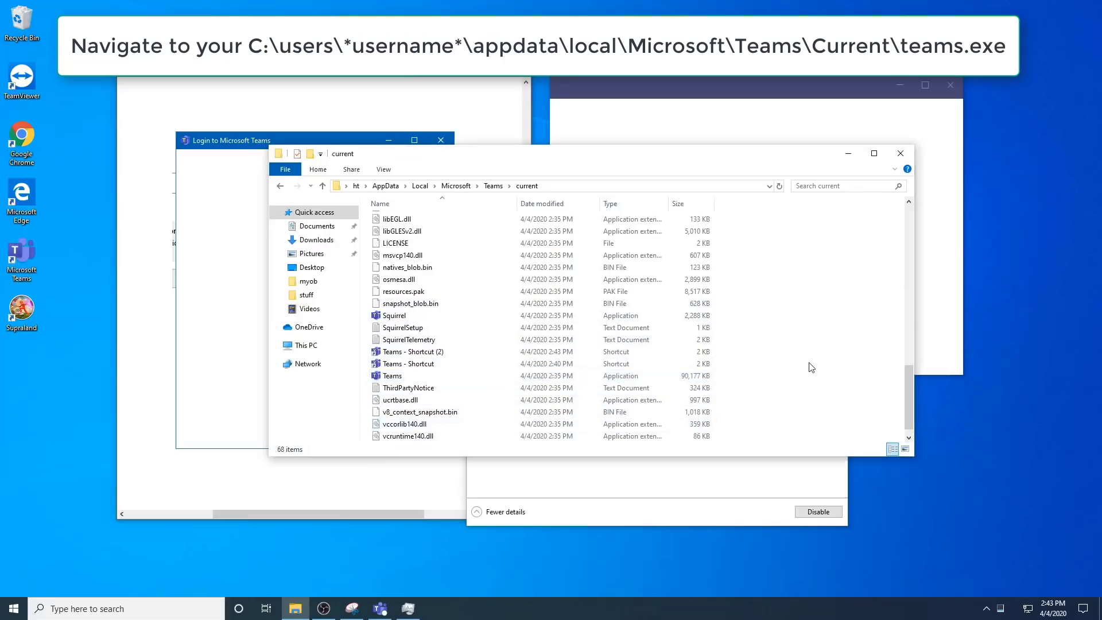
pyautogui.rightClick(389, 376)
pyautogui.press('Escape')
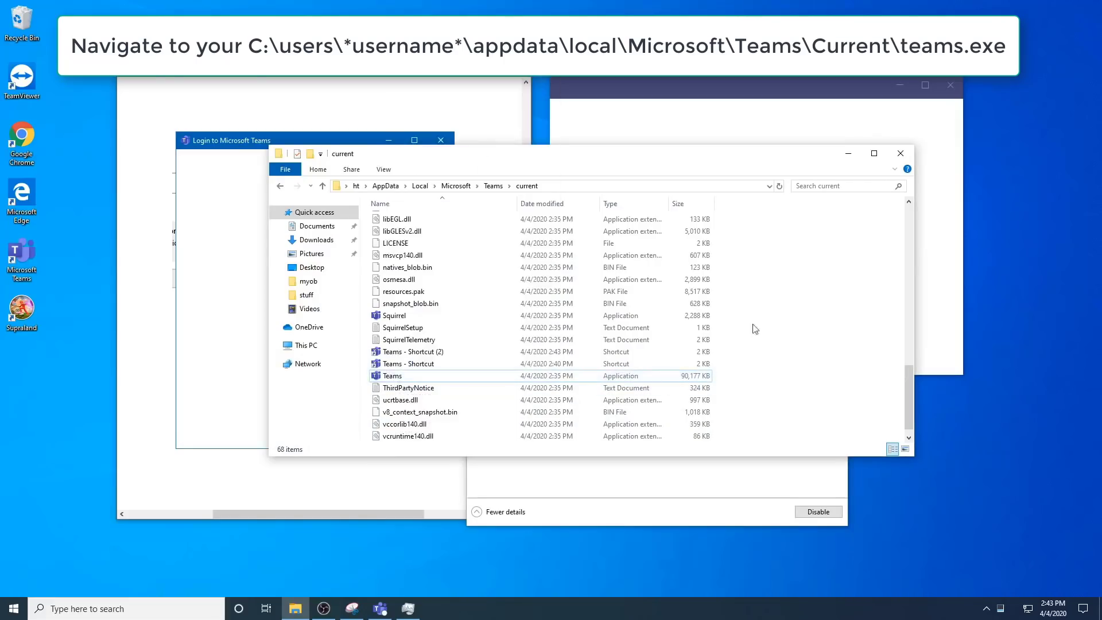
pyautogui.click(349, 188)
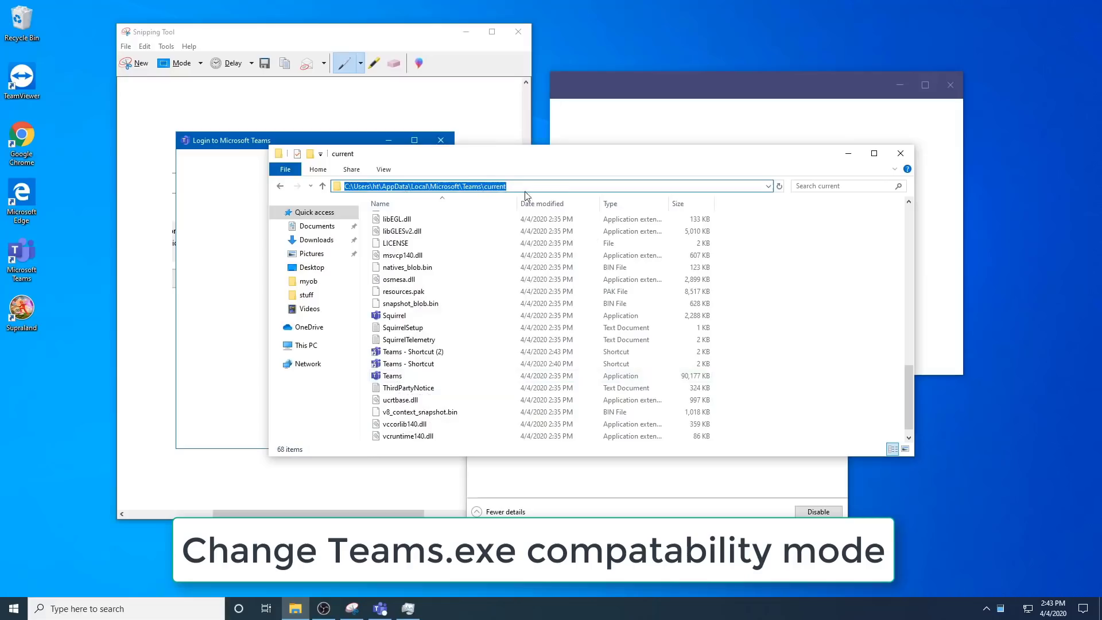
pyautogui.click(733, 322)
# Step: Try compatibility mode for Windows 8 in the Teams application's properties, review the other Windows versions offered, and discard the changes
pyautogui.rightClick(411, 376)
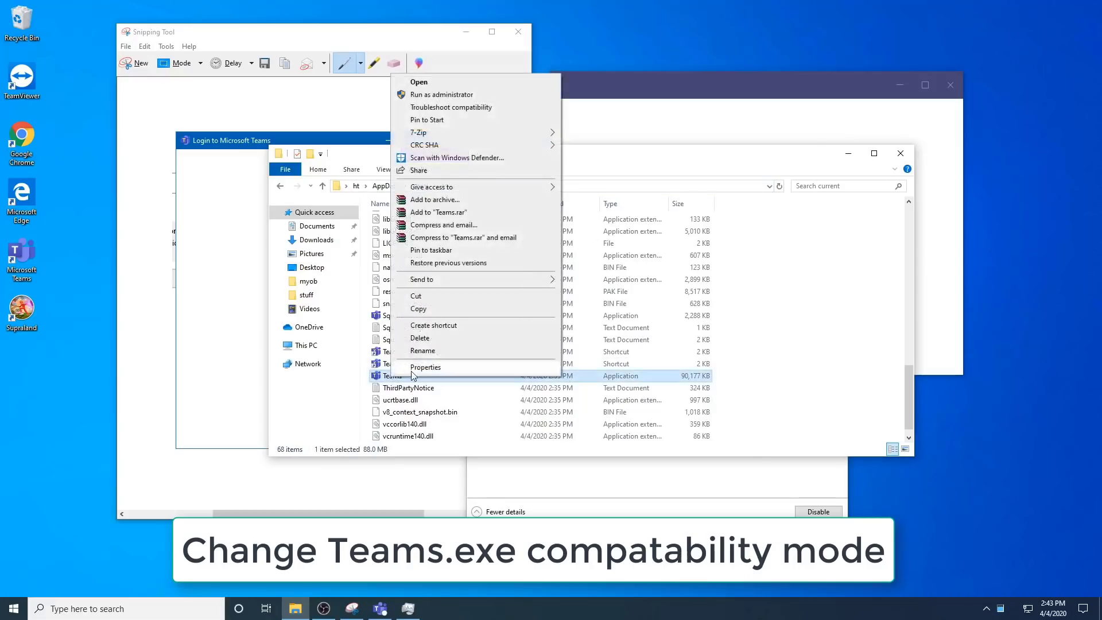
pyautogui.click(410, 370)
pyautogui.click(497, 325)
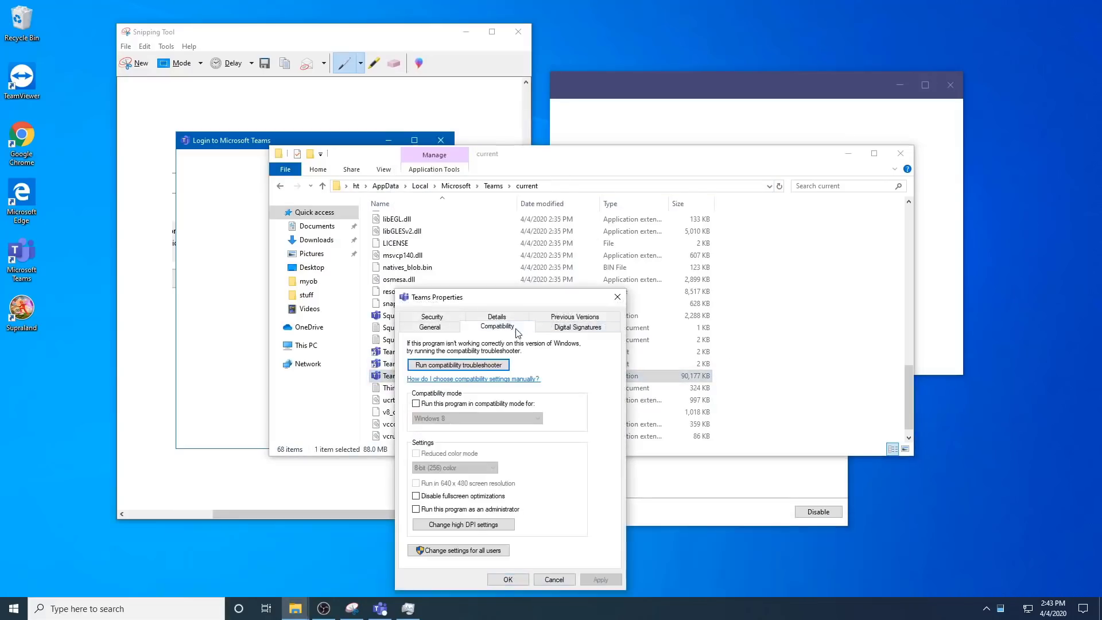
pyautogui.click(417, 404)
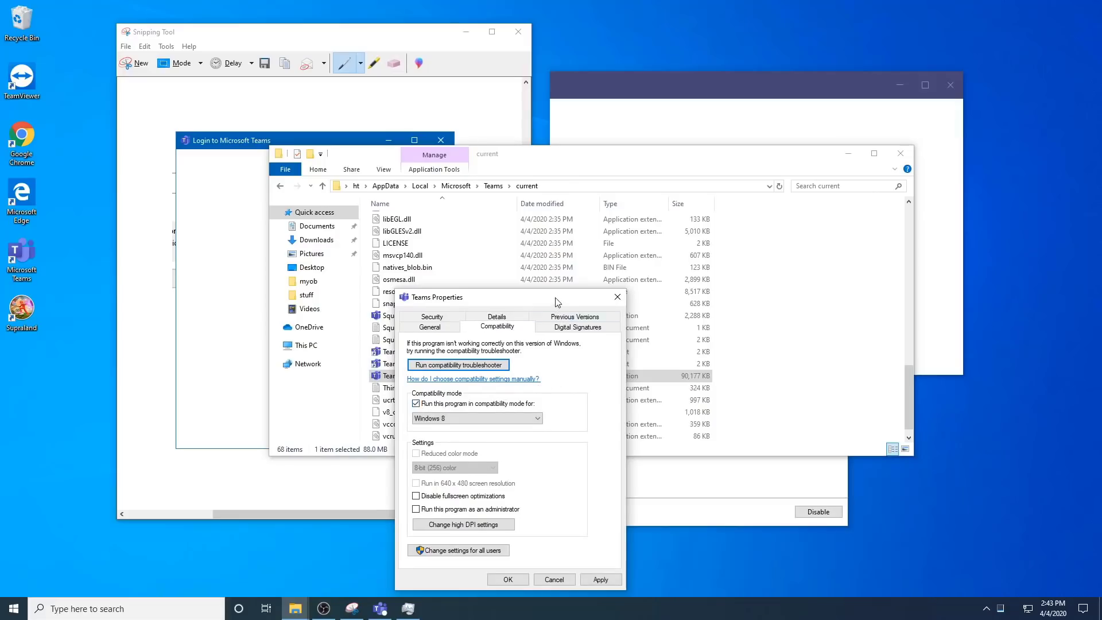
pyautogui.moveTo(505, 296); pyautogui.dragTo(506, 234)
pyautogui.click(534, 355)
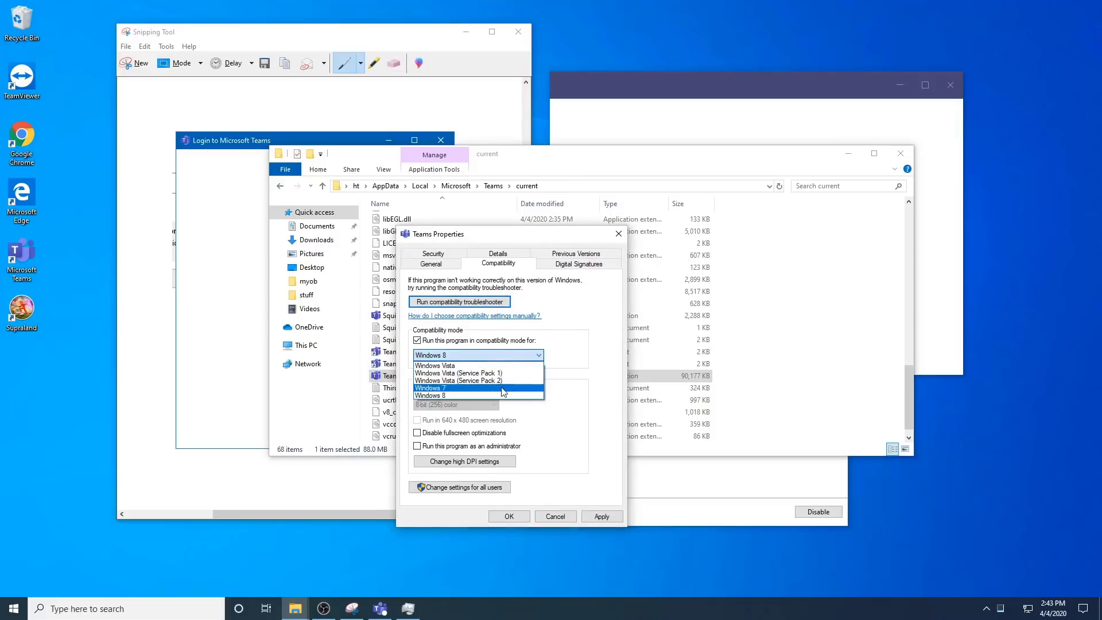
pyautogui.click(596, 381)
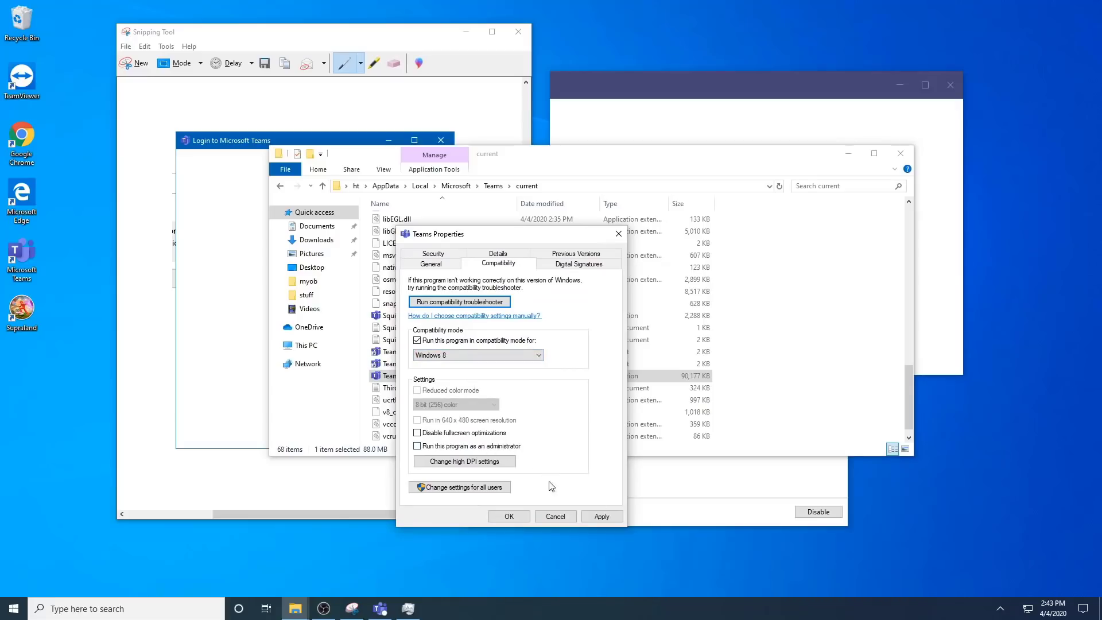
pyautogui.click(560, 514)
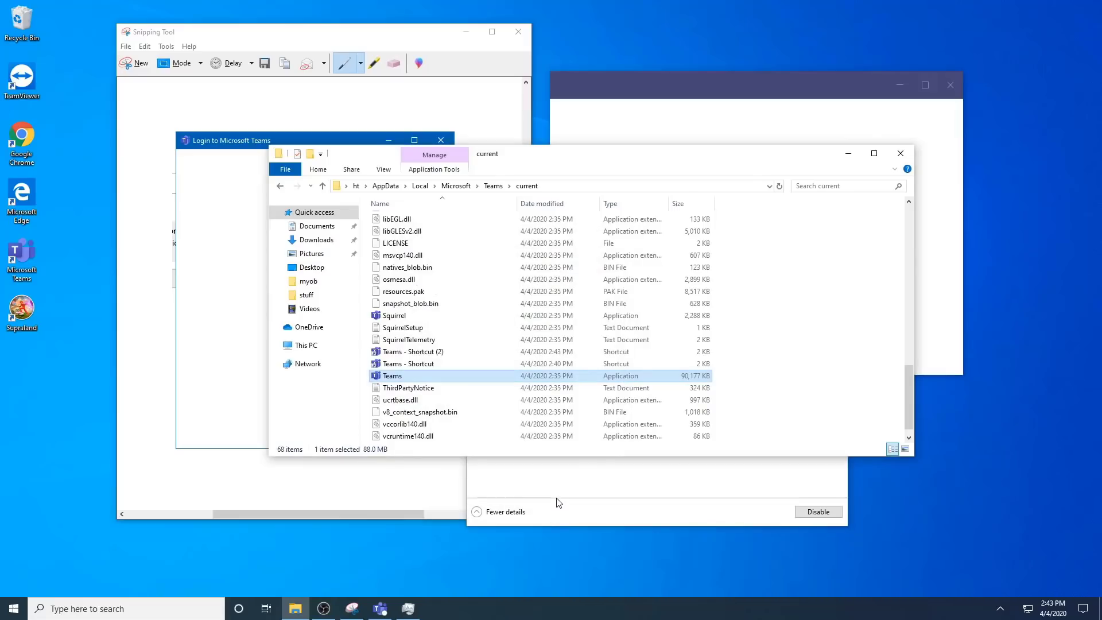
# Step: Go to the parent Teams folder by removing the current subfolder from the path, and select setup.json
pyautogui.click(567, 187)
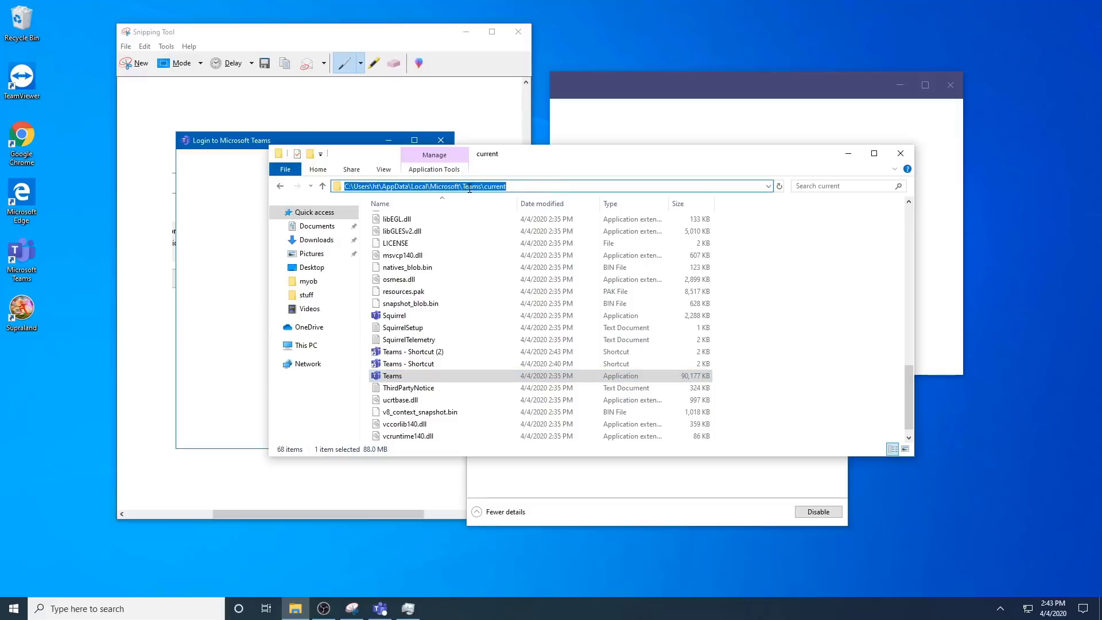
pyautogui.click(373, 186)
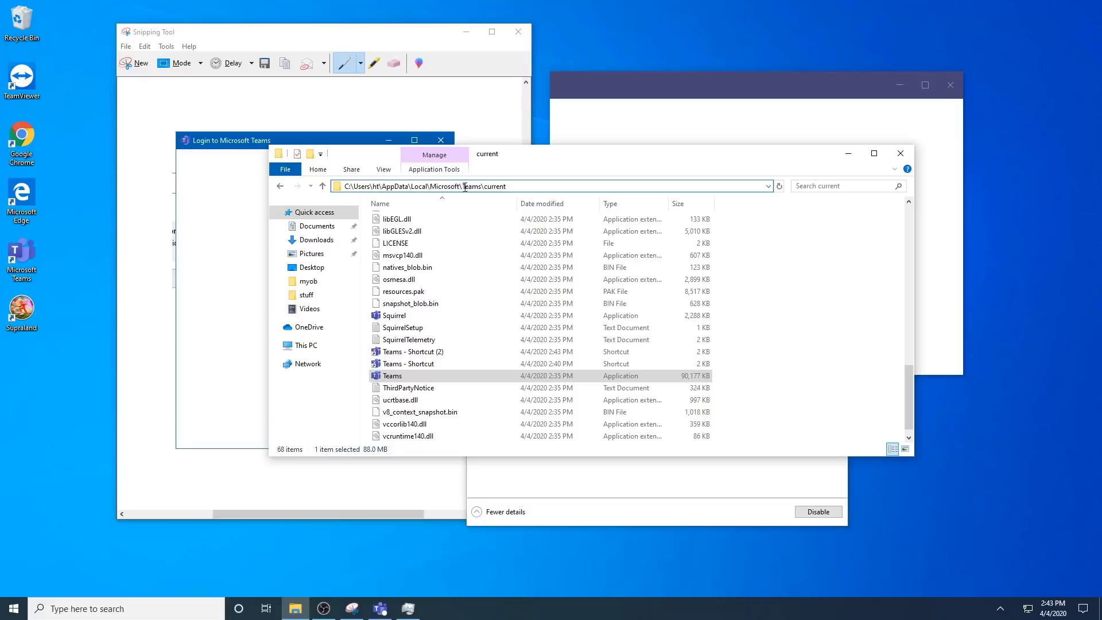
pyautogui.moveTo(486, 187); pyautogui.dragTo(541, 186)
pyautogui.press('BackSpace')
pyautogui.press('Return')
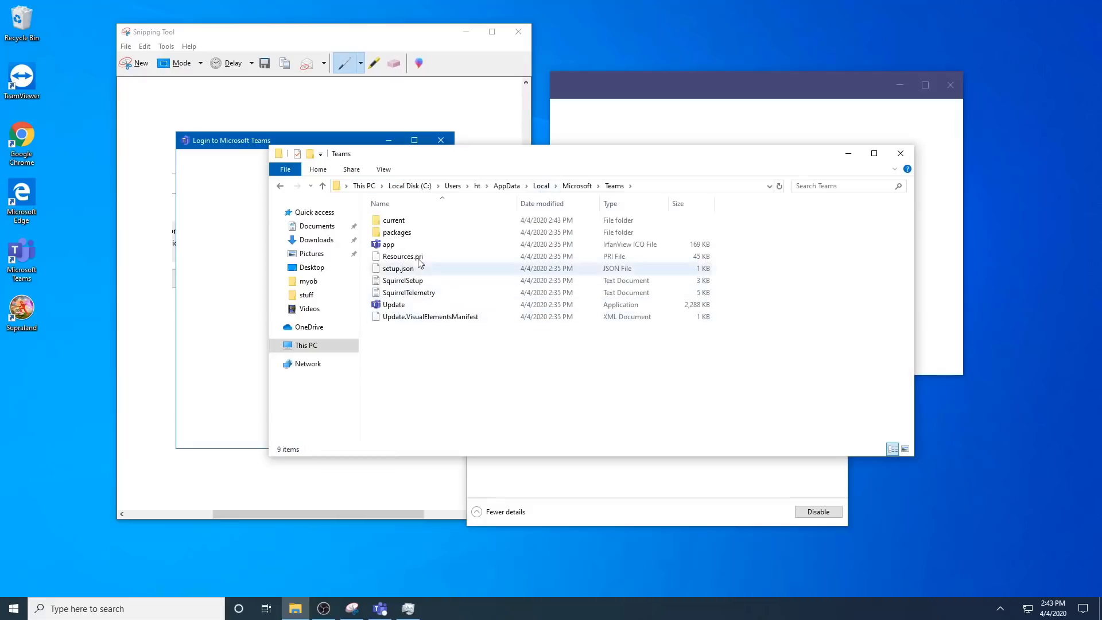
pyautogui.click(411, 268)
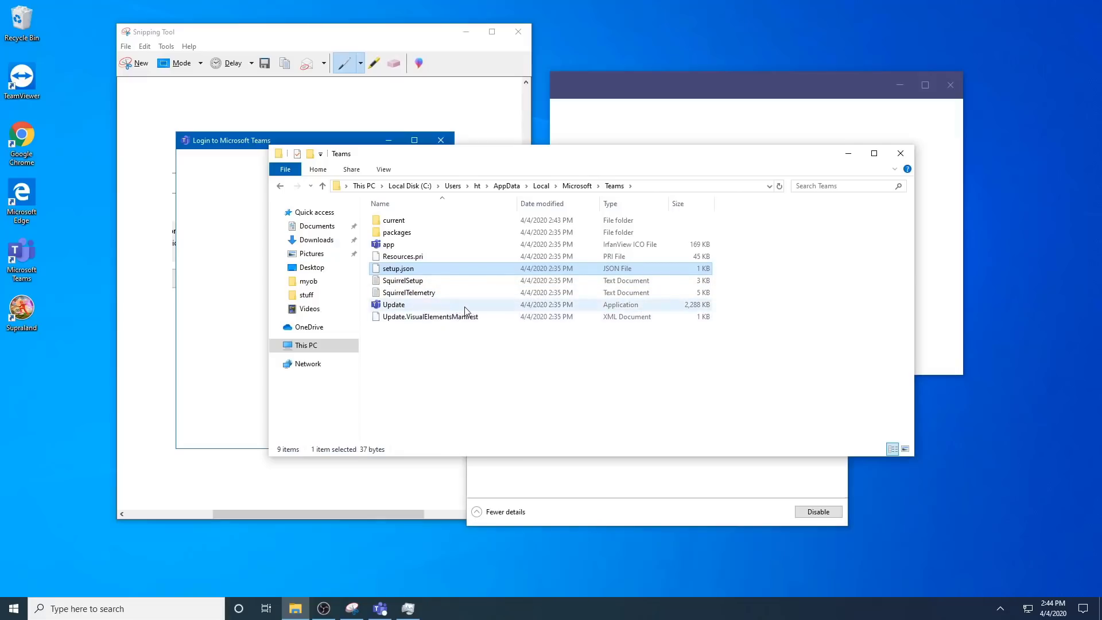
# Step: Look through the detailed process list in Task Manager for running Teams.exe processes
pyautogui.click(414, 614)
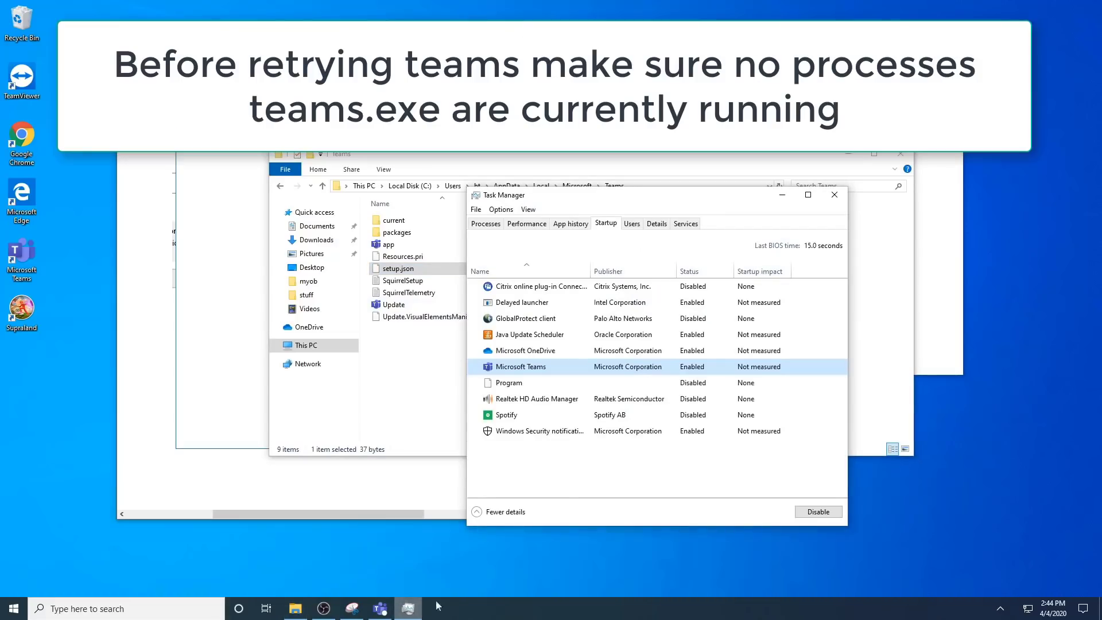
pyautogui.click(656, 225)
pyautogui.click(539, 356)
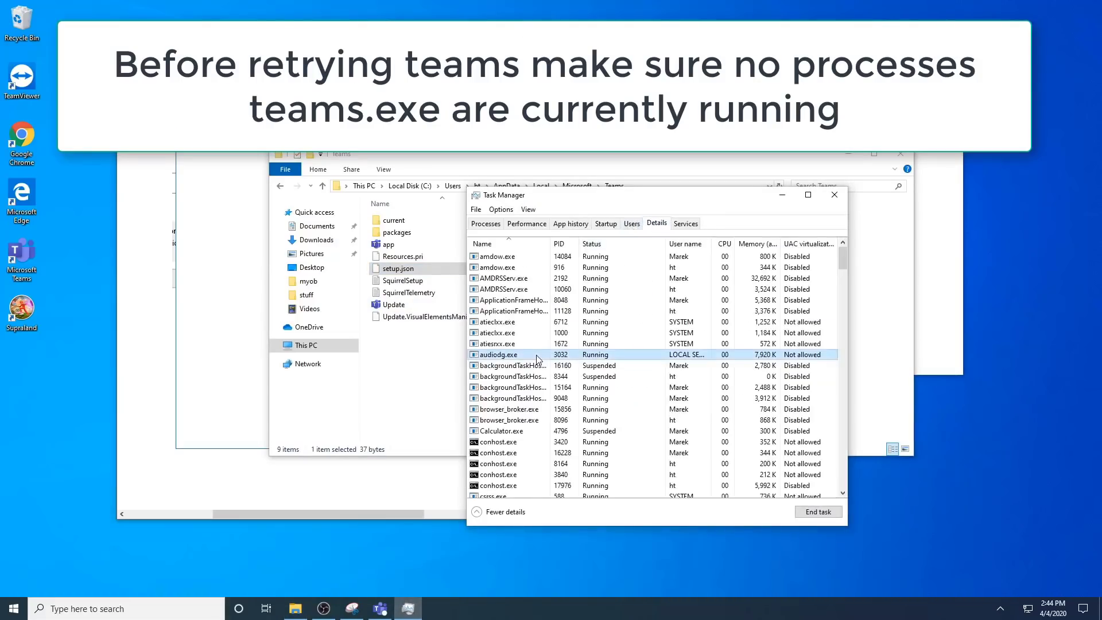
pyautogui.press('t')
pyautogui.press('t')
pyautogui.press('t')
pyautogui.press('t')
pyautogui.press('t')
pyautogui.press('t')
pyautogui.press('t')
pyautogui.press('t')
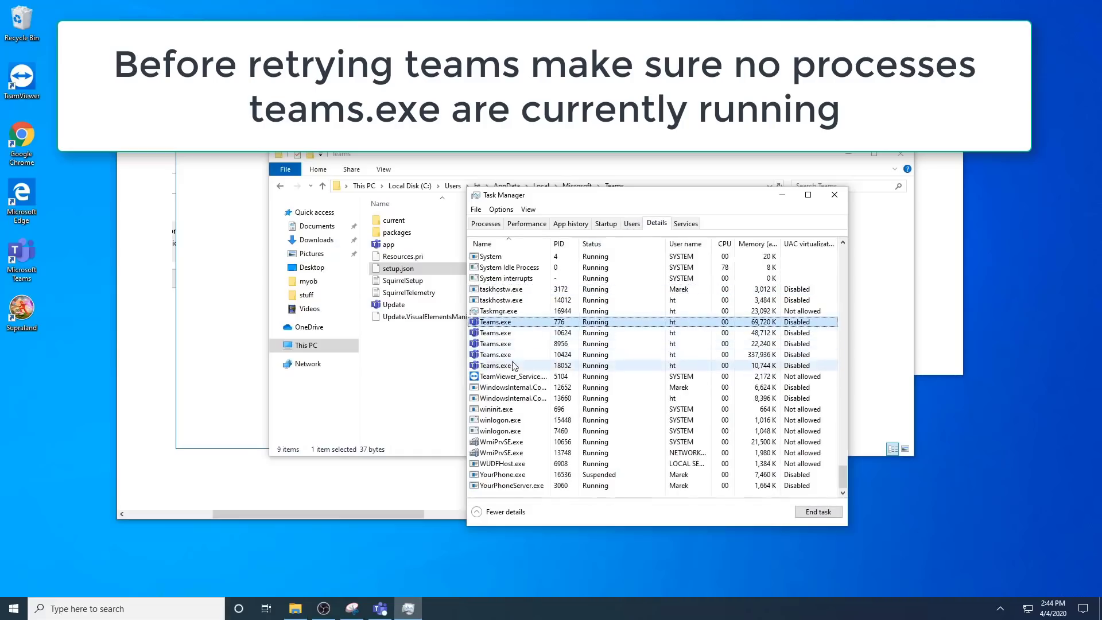
pyautogui.press('Up')
pyautogui.press('Up')
pyautogui.press('Up')
pyautogui.press('Up')
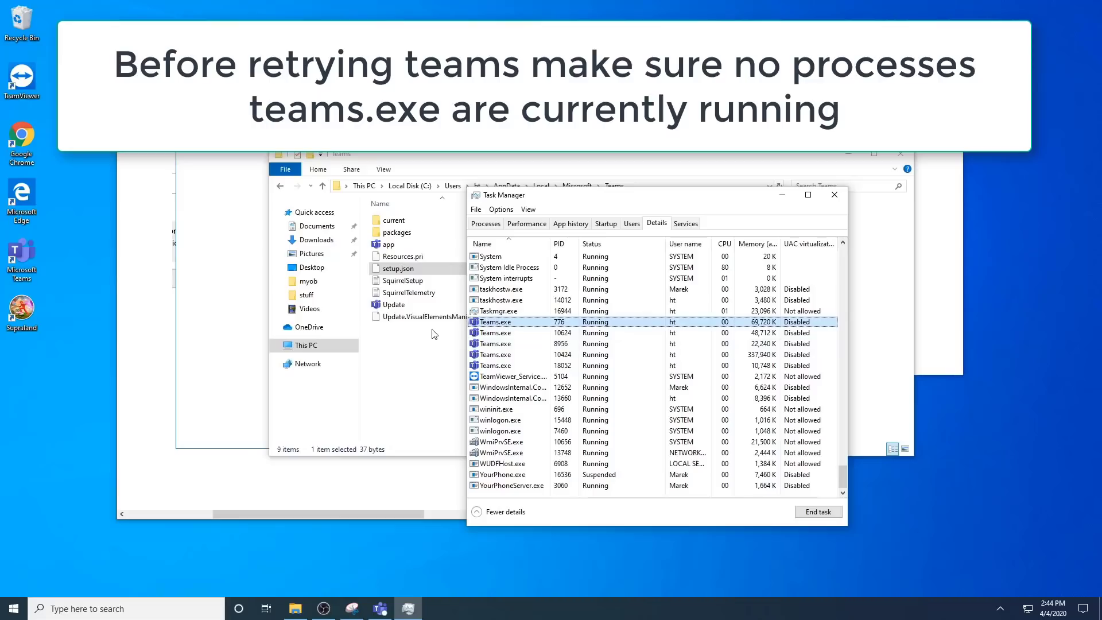
# Step: Close Task Manager and the Teams folder window
pyautogui.click(834, 195)
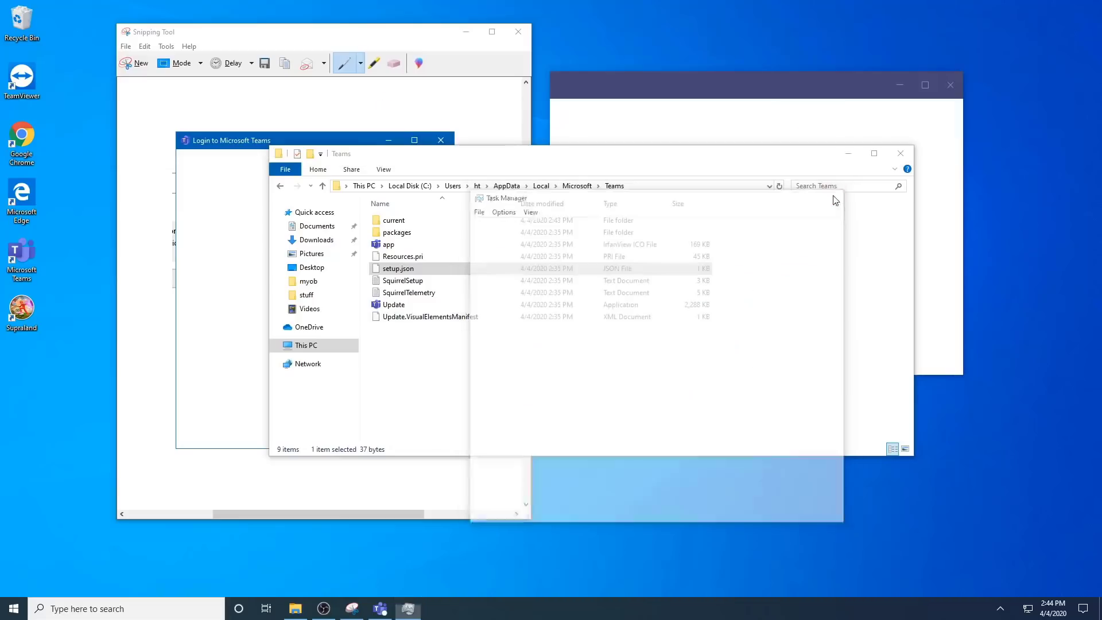
pyautogui.click(558, 371)
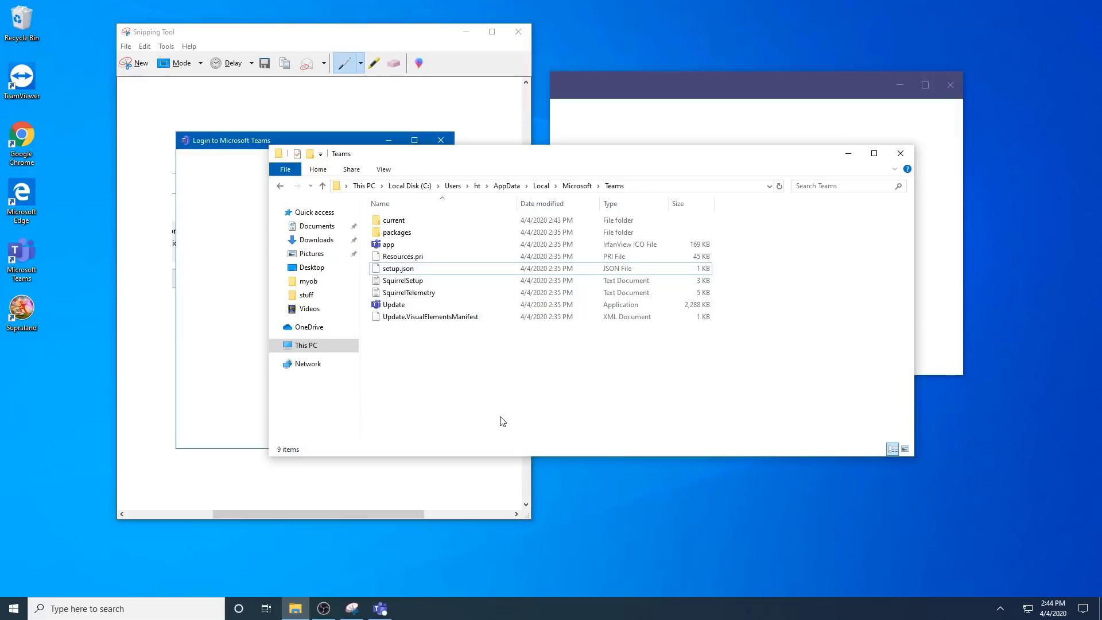
pyautogui.click(900, 153)
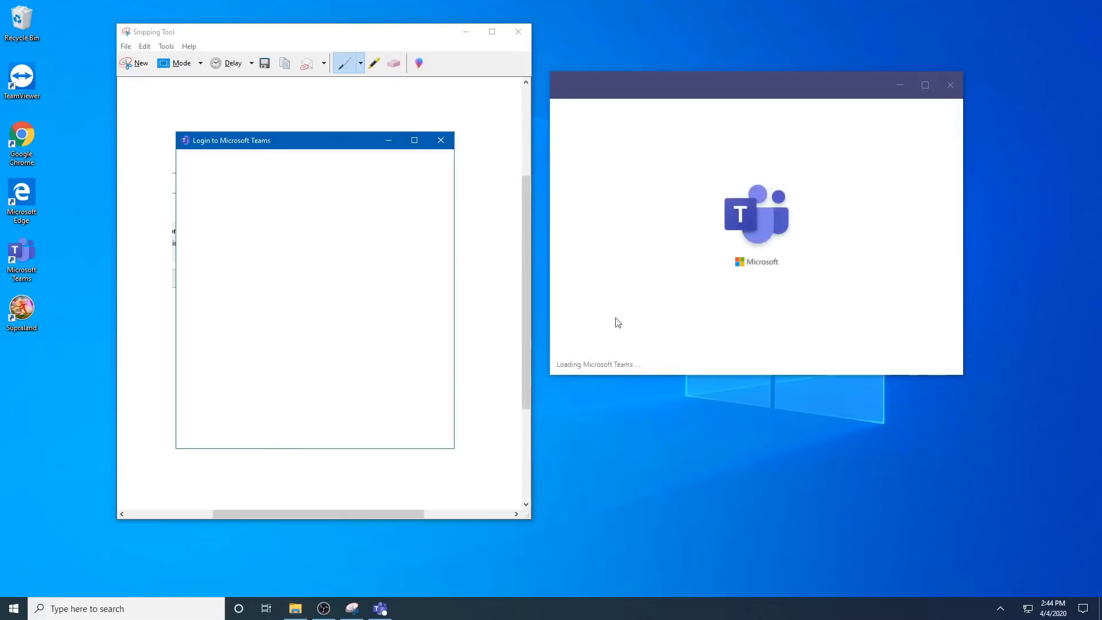
# Step: Find and open Credential Manager and show the stored Windows Credentials
pyautogui.click(143, 608)
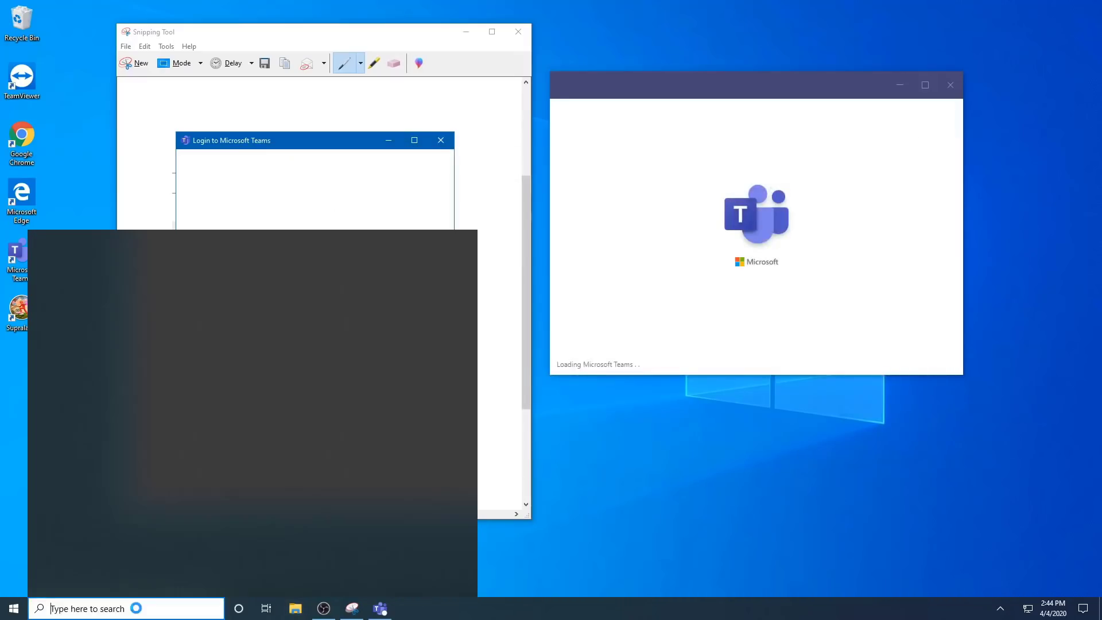
pyautogui.write('credenti')
pyautogui.press('Return')
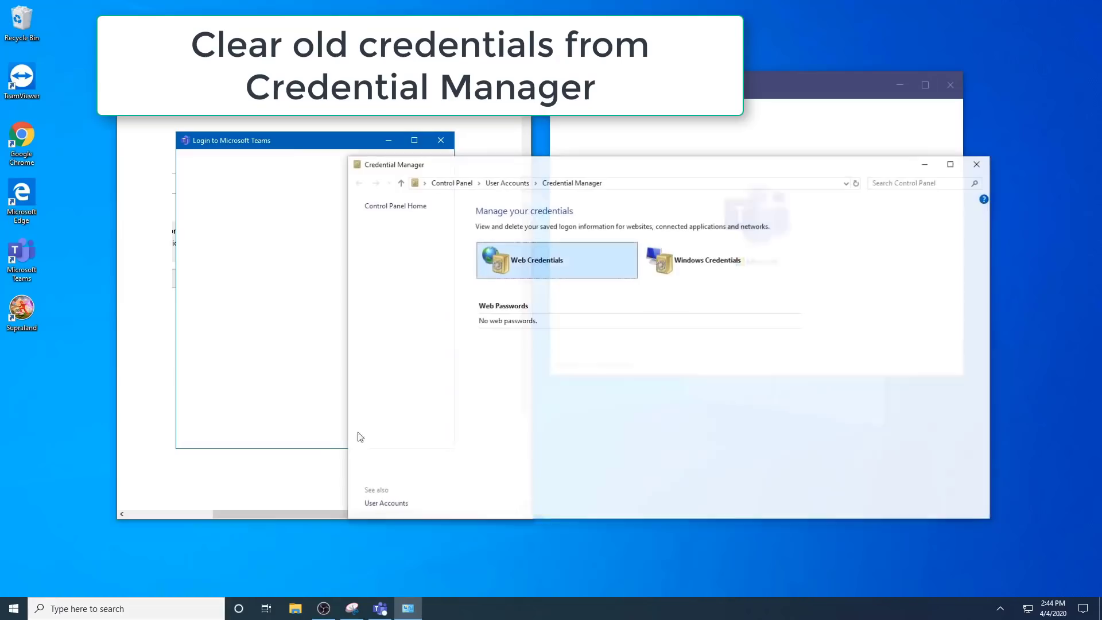
pyautogui.click(710, 263)
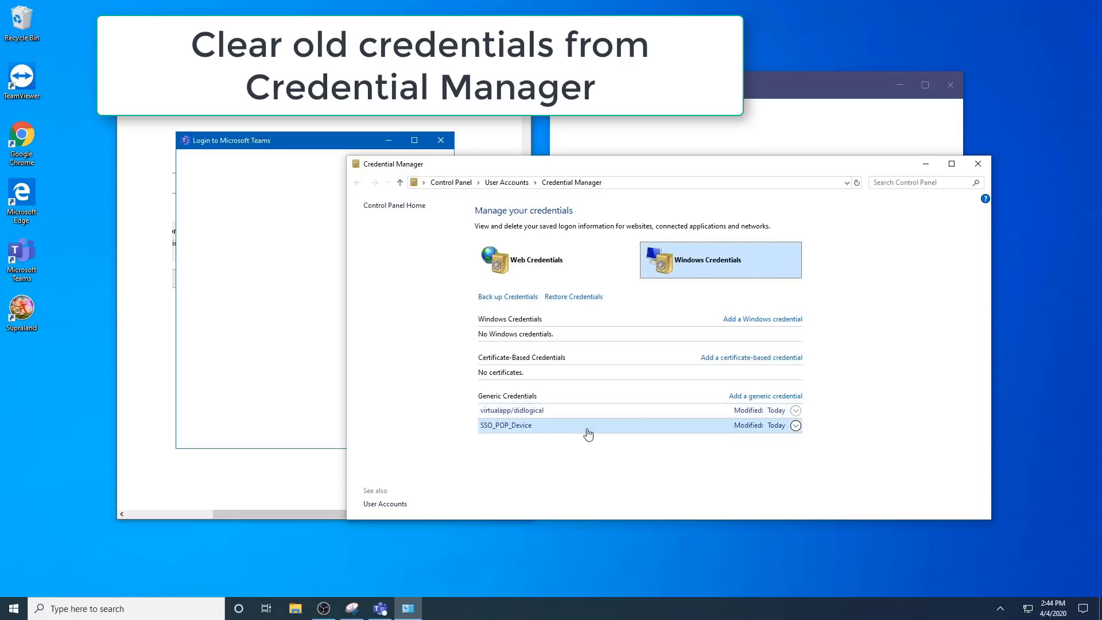
# Step: Show the details of the SSO_POP_Device generic credential with its Remove option, and close Credential Manager
pyautogui.click(796, 425)
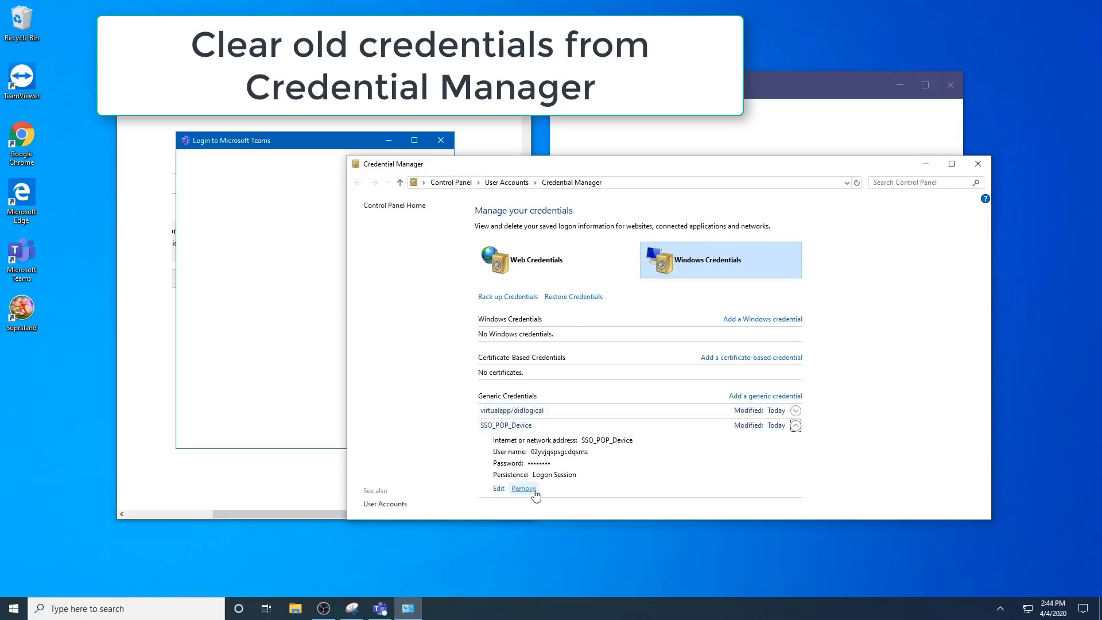
pyautogui.click(978, 163)
# Step: Check the detailed process list in Task Manager for the Teams.exe processes, and close Task Manager
pyautogui.rightClick(633, 607)
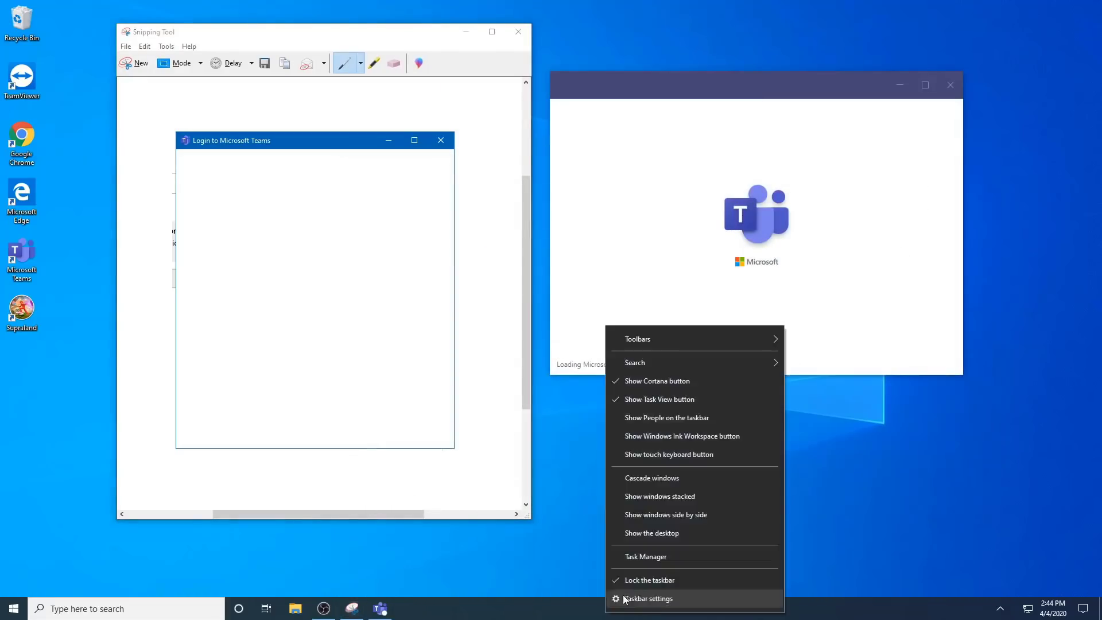
pyautogui.click(646, 561)
pyautogui.click(665, 227)
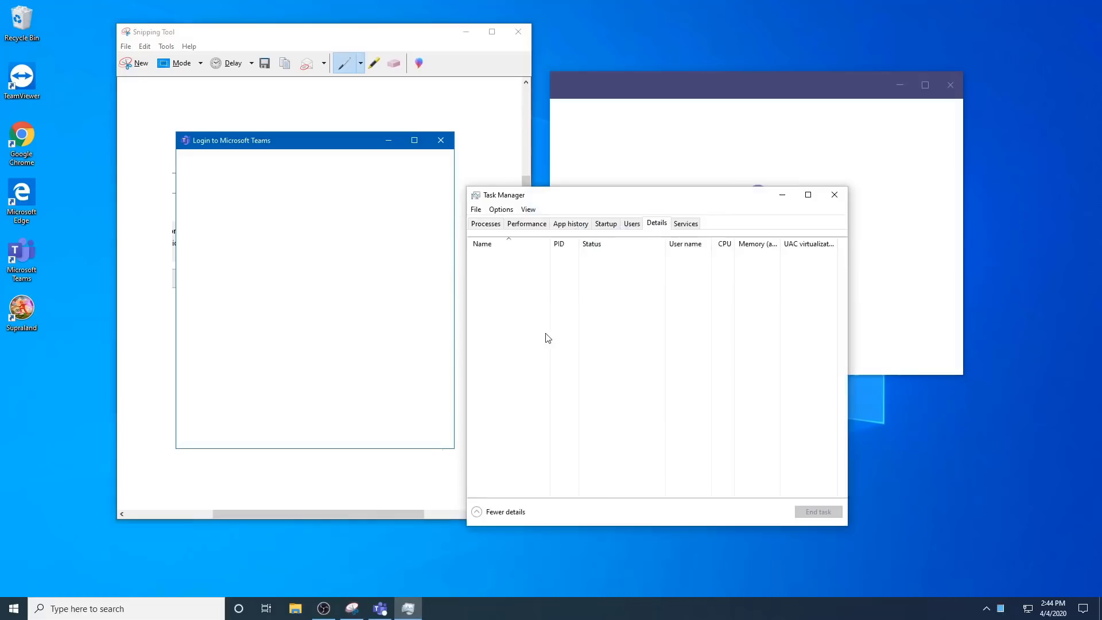
pyautogui.click(501, 366)
pyautogui.click(499, 355)
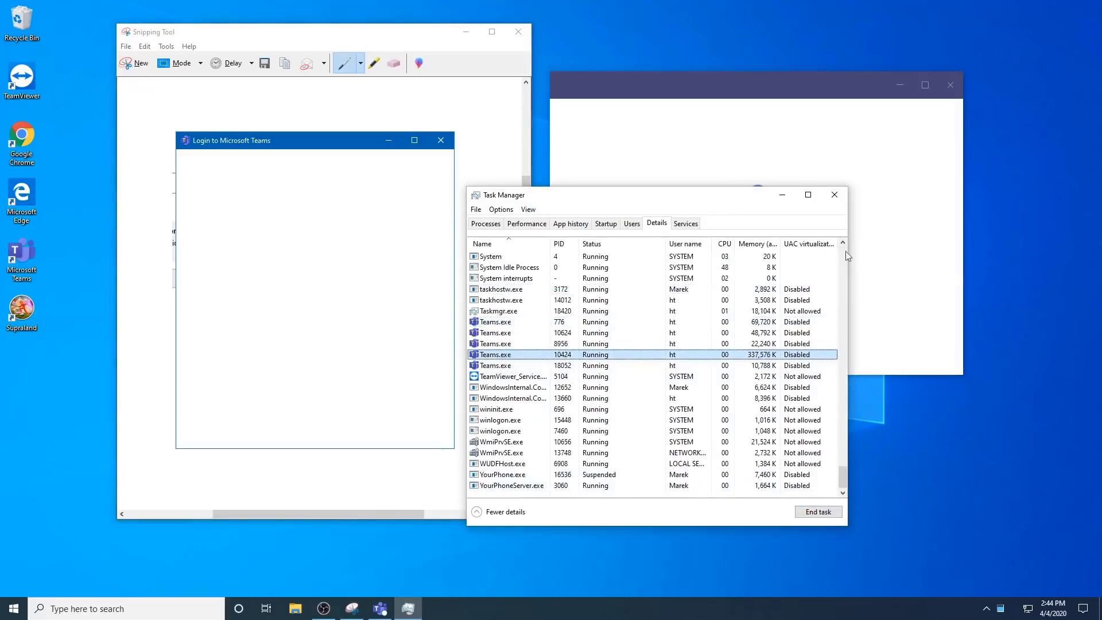
pyautogui.click(841, 196)
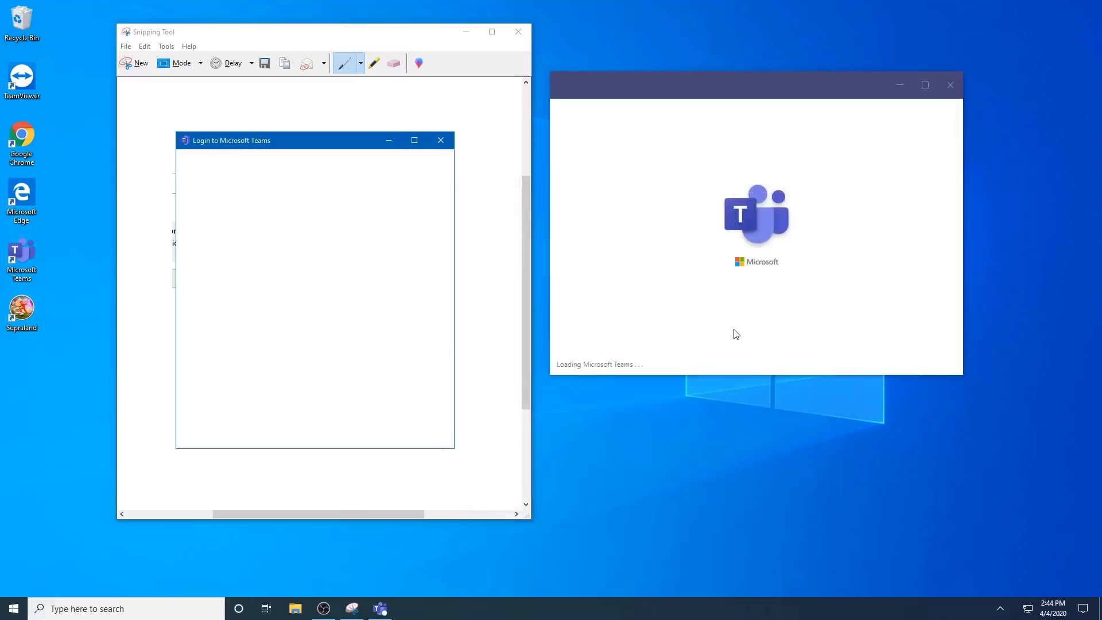
# Step: Show the Teams system tray icon's commands for signing out or opening Teams, and dismiss them without choosing one
pyautogui.click(1000, 608)
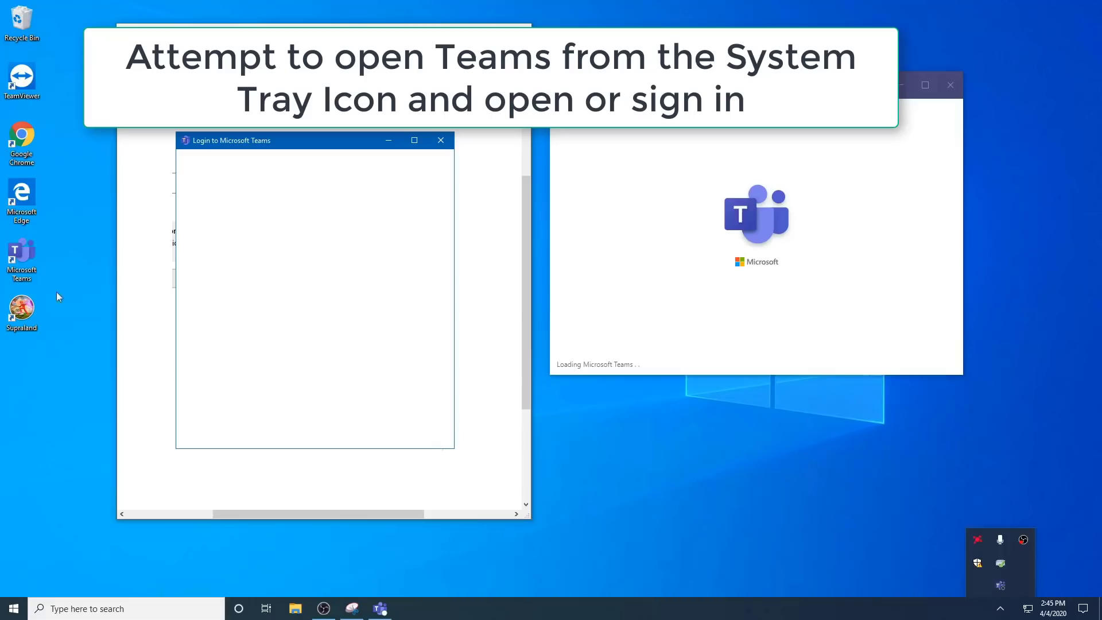
pyautogui.click(34, 244)
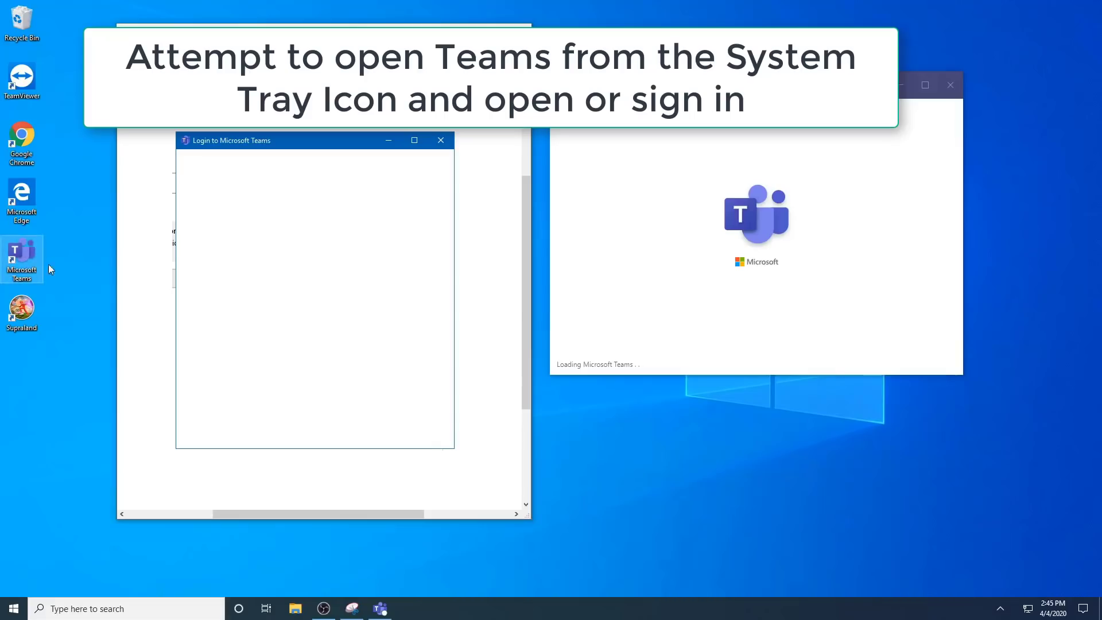
pyautogui.click(1000, 609)
pyautogui.rightClick(1000, 585)
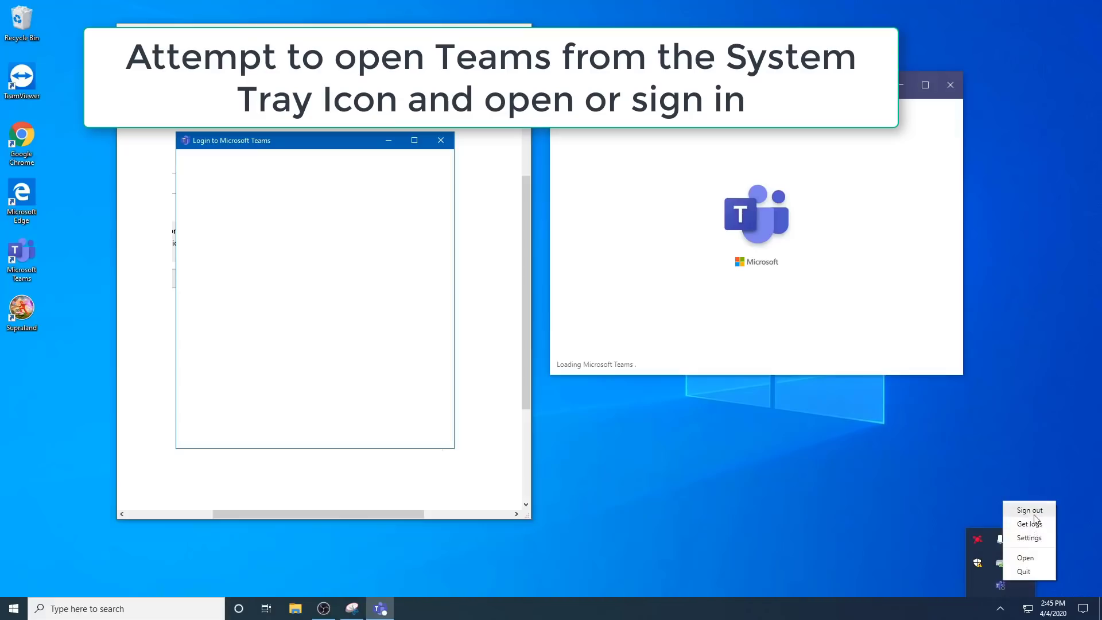
pyautogui.click(809, 490)
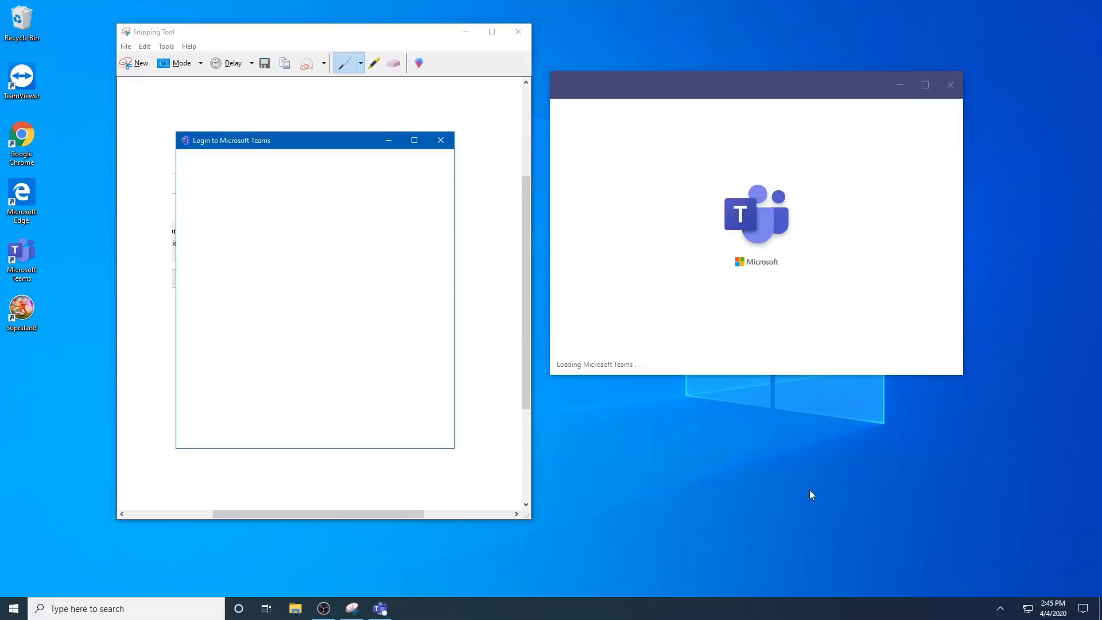
# Step: Find and open Windows Settings, check the Email & accounts page under Accounts, and close Settings
pyautogui.click(151, 606)
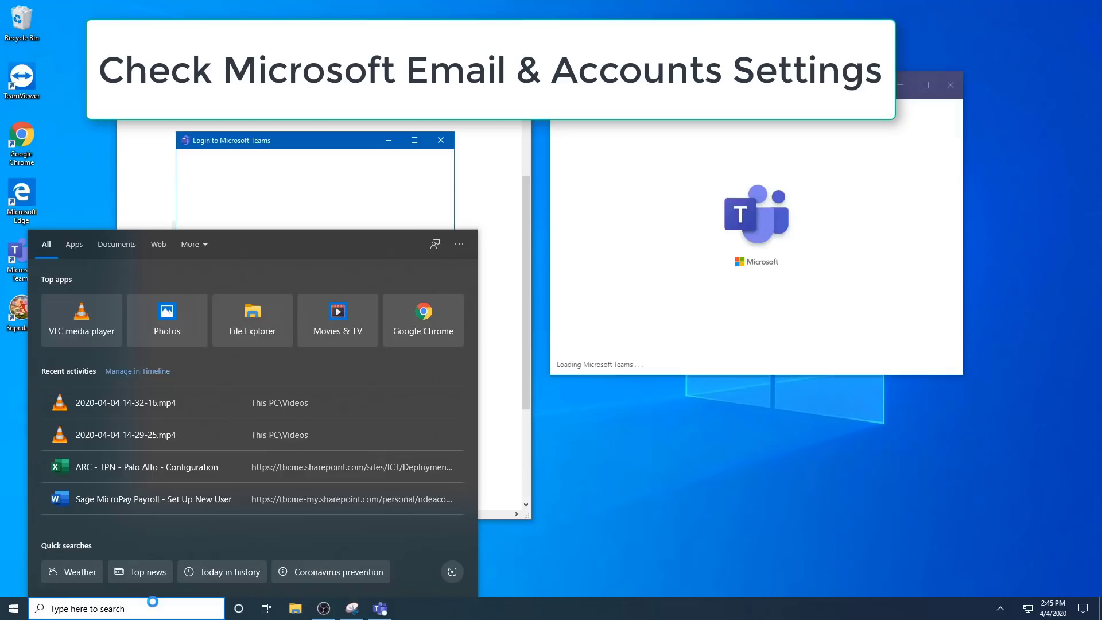
pyautogui.write('settings')
pyautogui.press('Return')
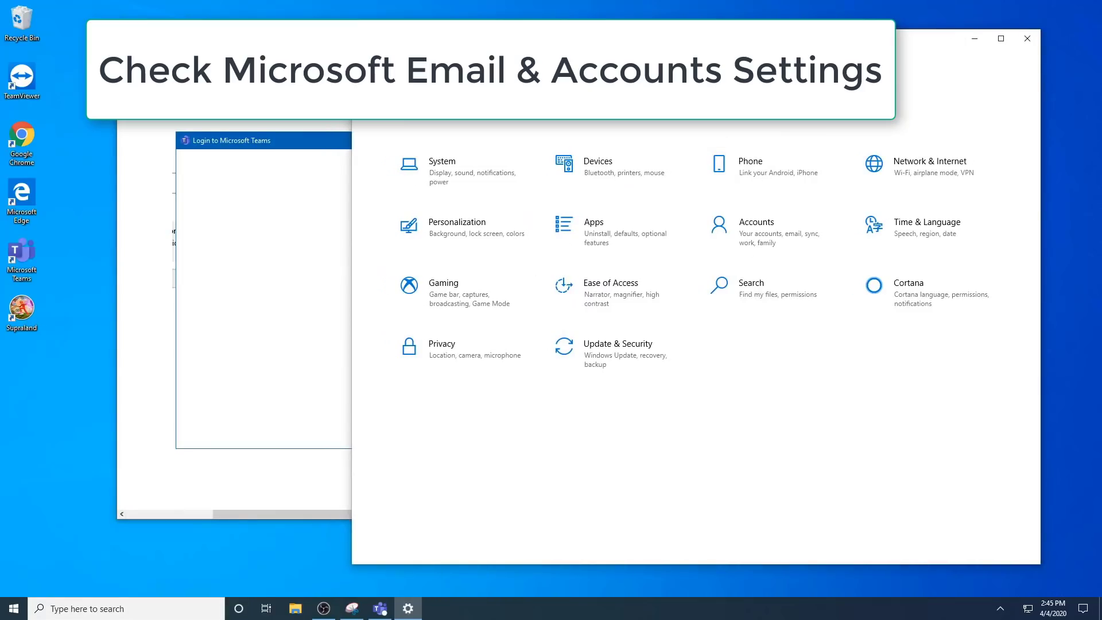
pyautogui.click(752, 221)
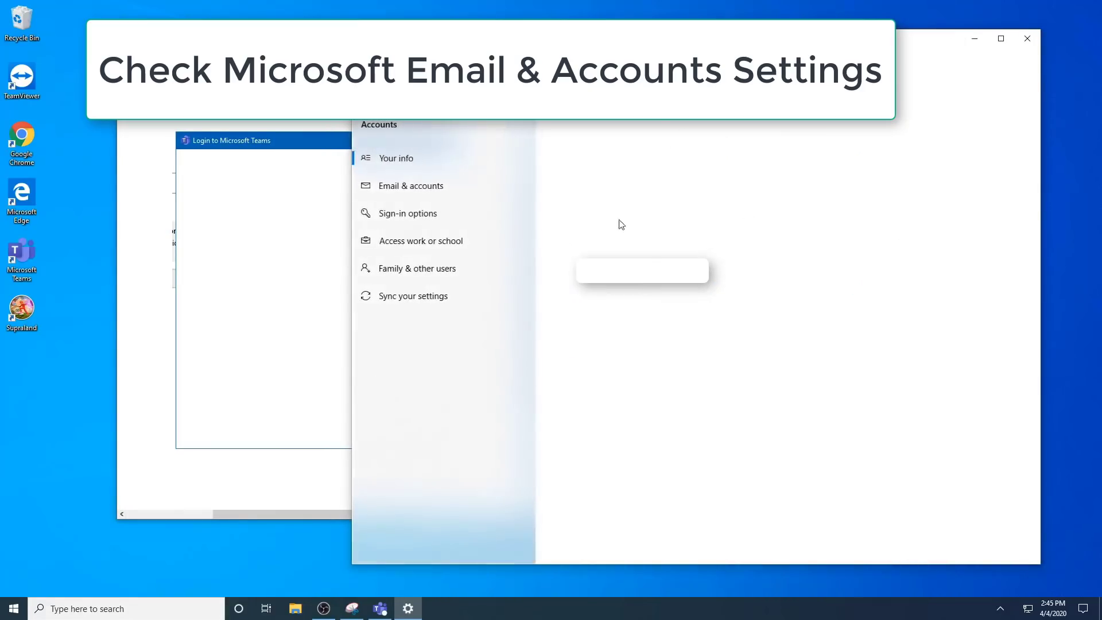
pyautogui.click(421, 191)
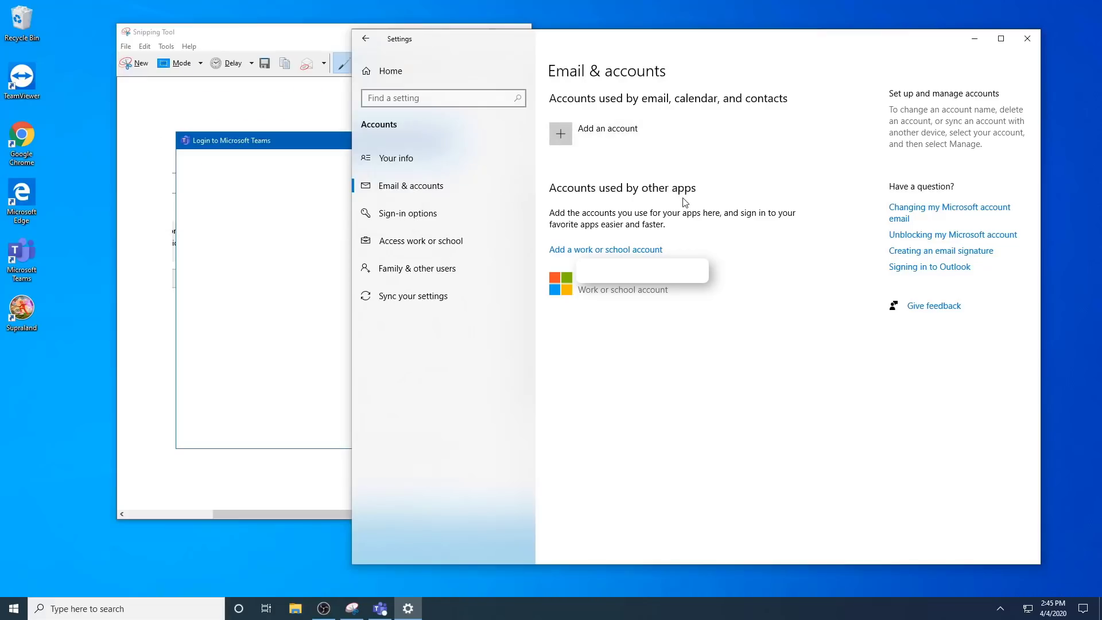
pyautogui.click(1027, 39)
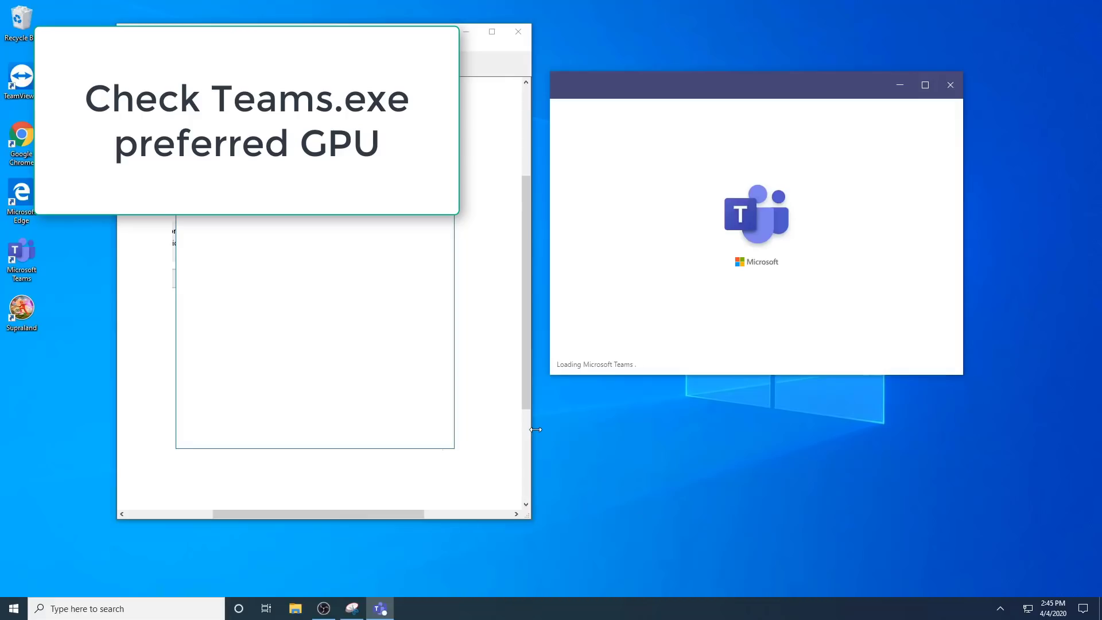
# Step: Find and open Graphics settings and choose Classic app as the app type for the performance preference
pyautogui.click(179, 606)
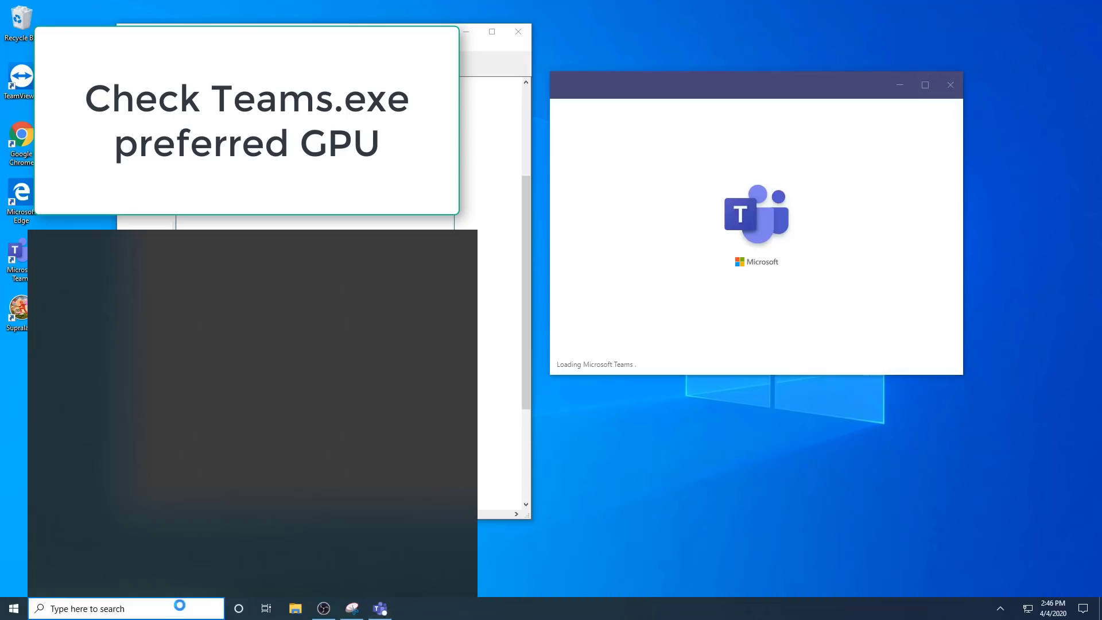
pyautogui.write('graphics')
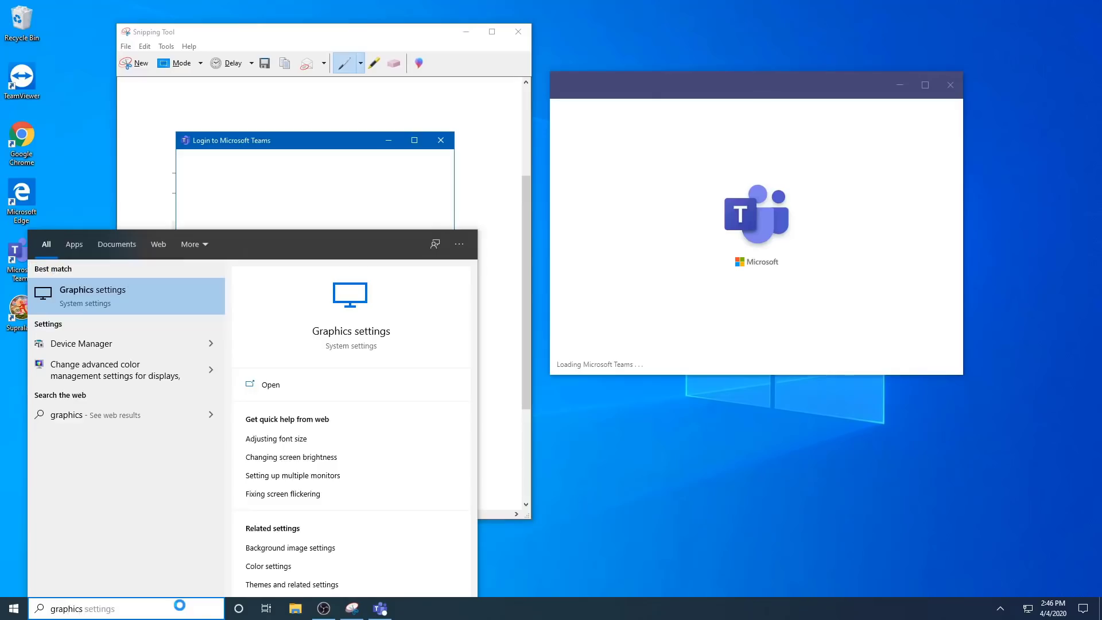
pyautogui.press('Return')
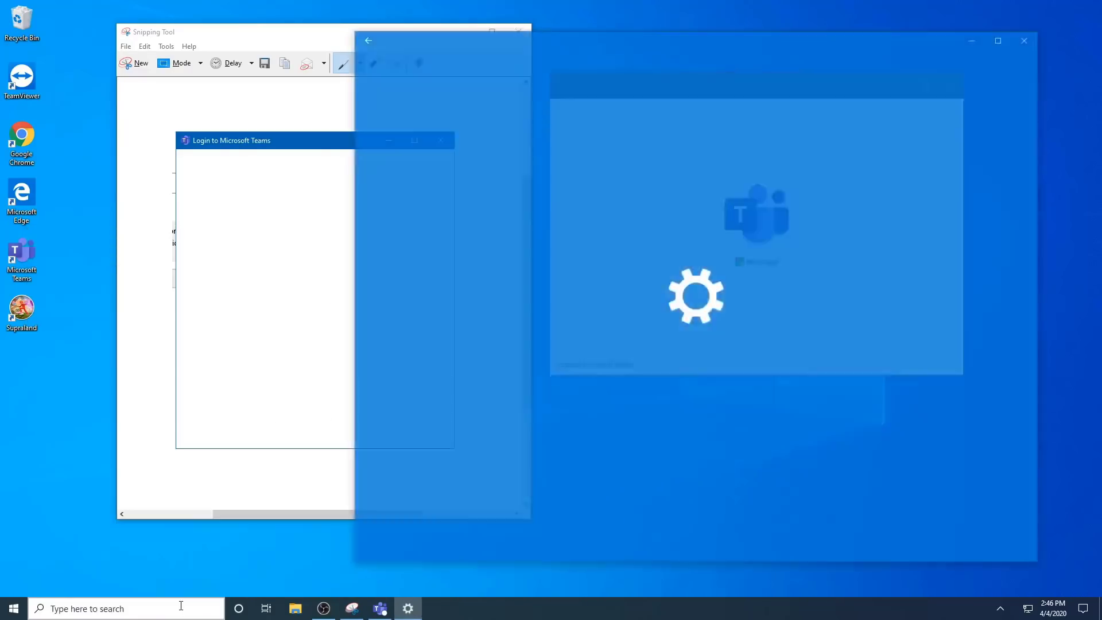
pyautogui.click(452, 210)
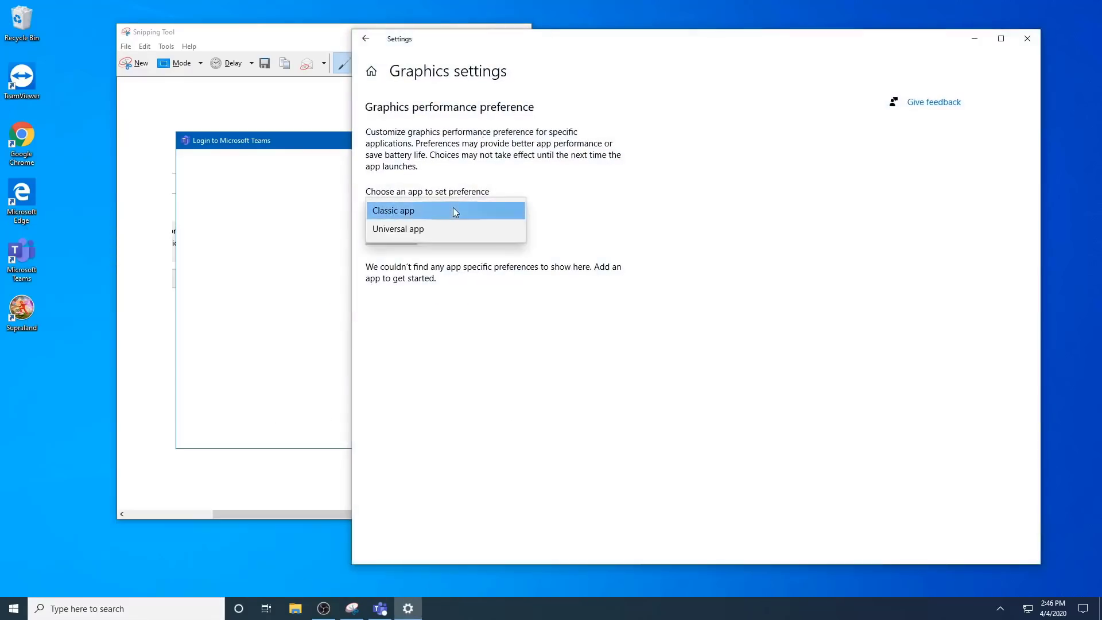
pyautogui.click(453, 211)
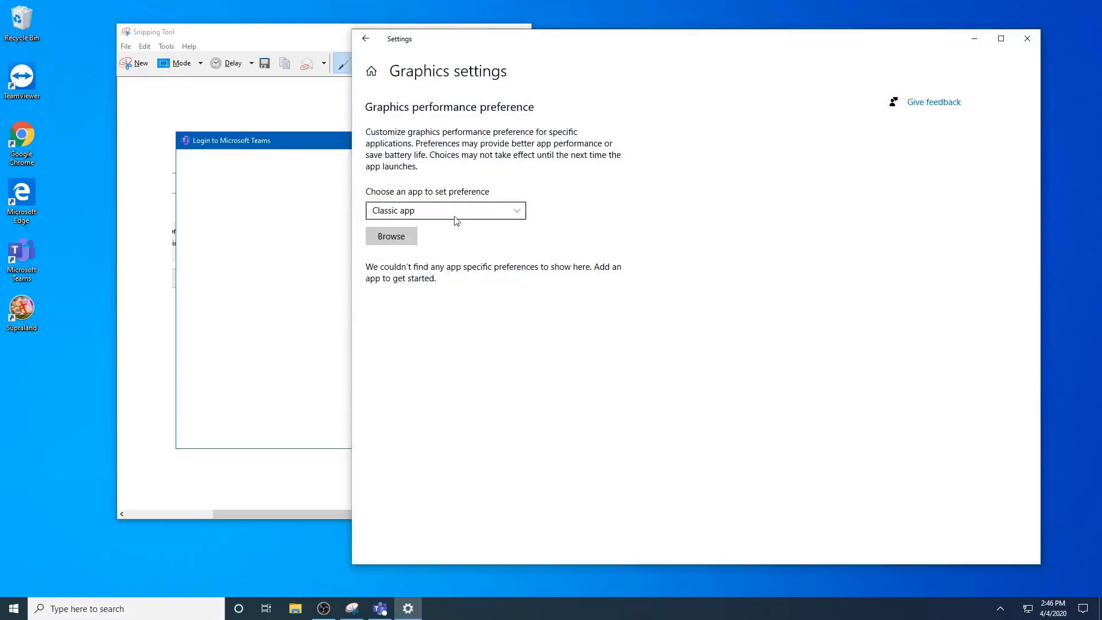
# Step: Browse for the classic app and go to the hidden folder C:\Users\ht\AppData
pyautogui.click(397, 235)
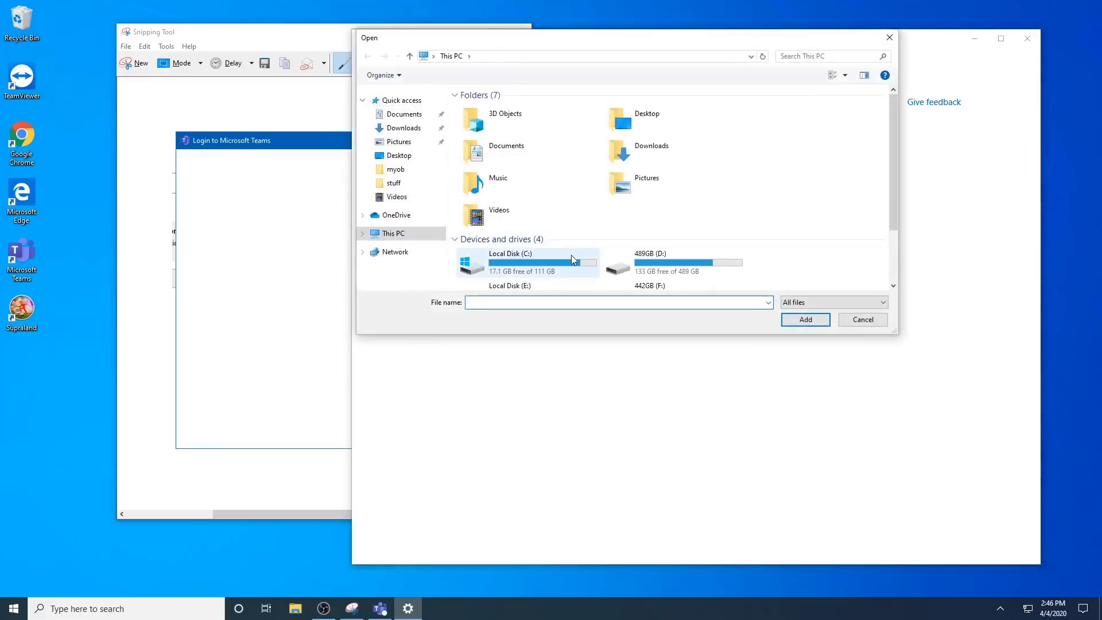
pyautogui.doubleClick(539, 256)
pyautogui.doubleClick(480, 266)
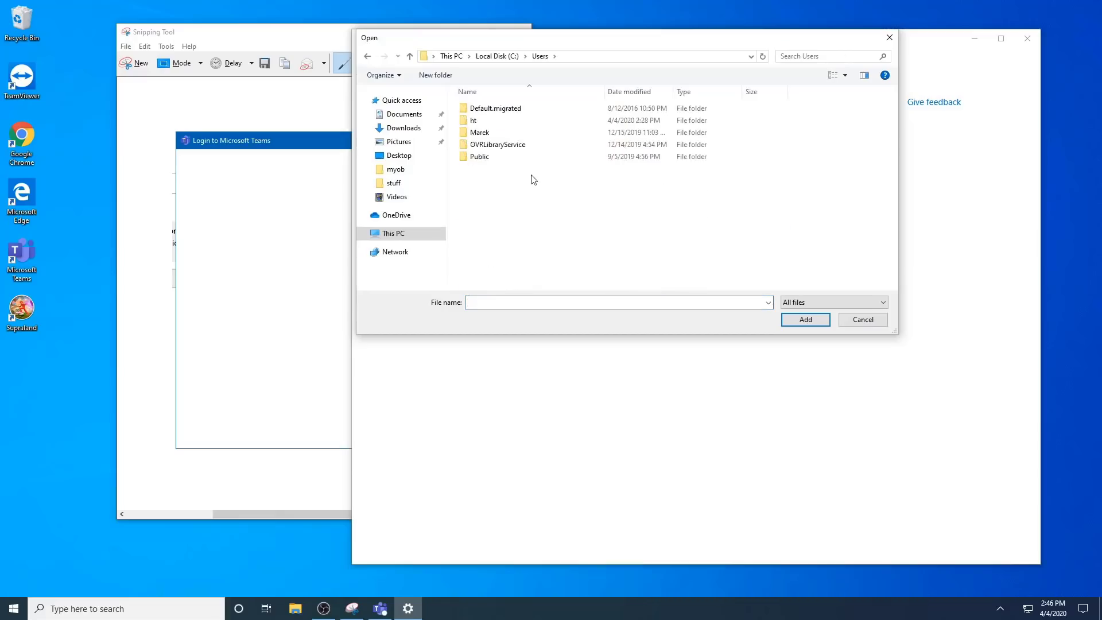
pyautogui.doubleClick(480, 120)
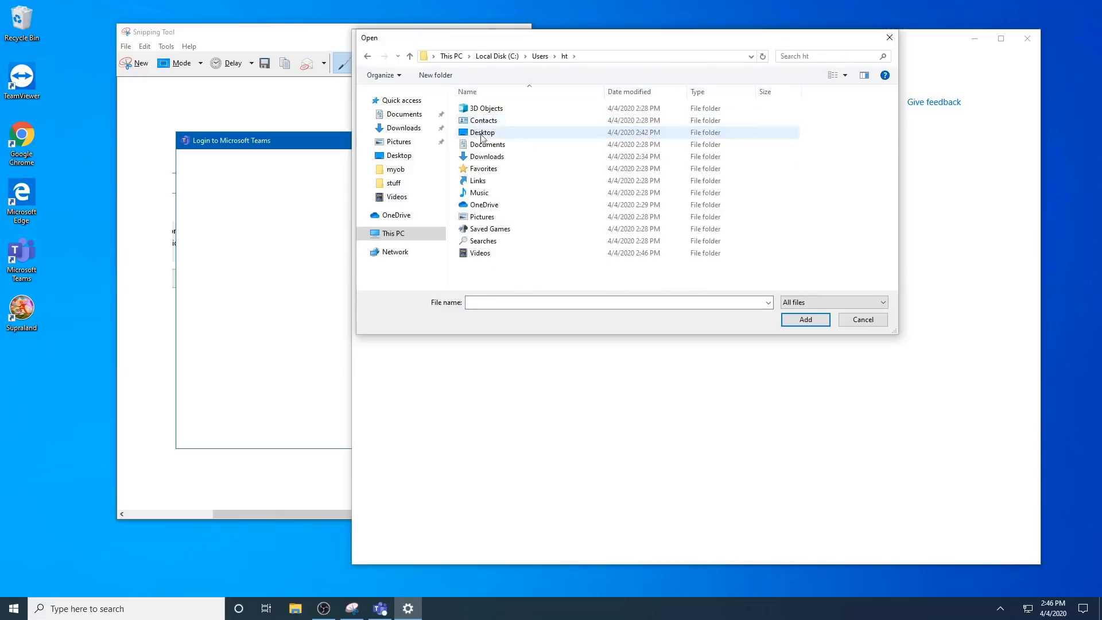
pyautogui.click(616, 56)
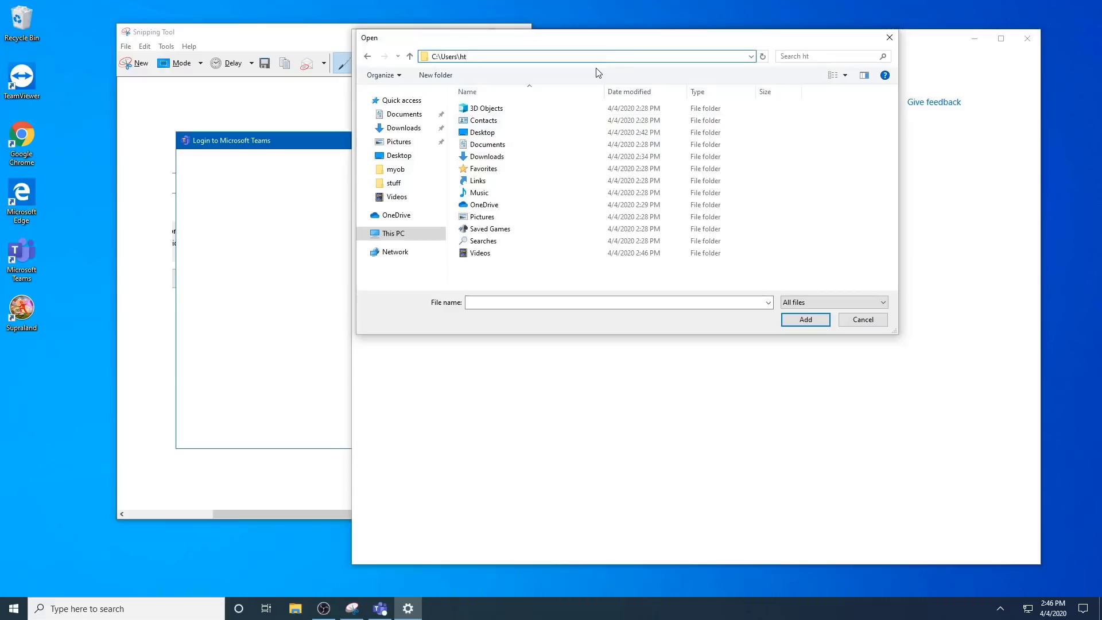
pyautogui.write('\\appdata')
pyautogui.press('Return')
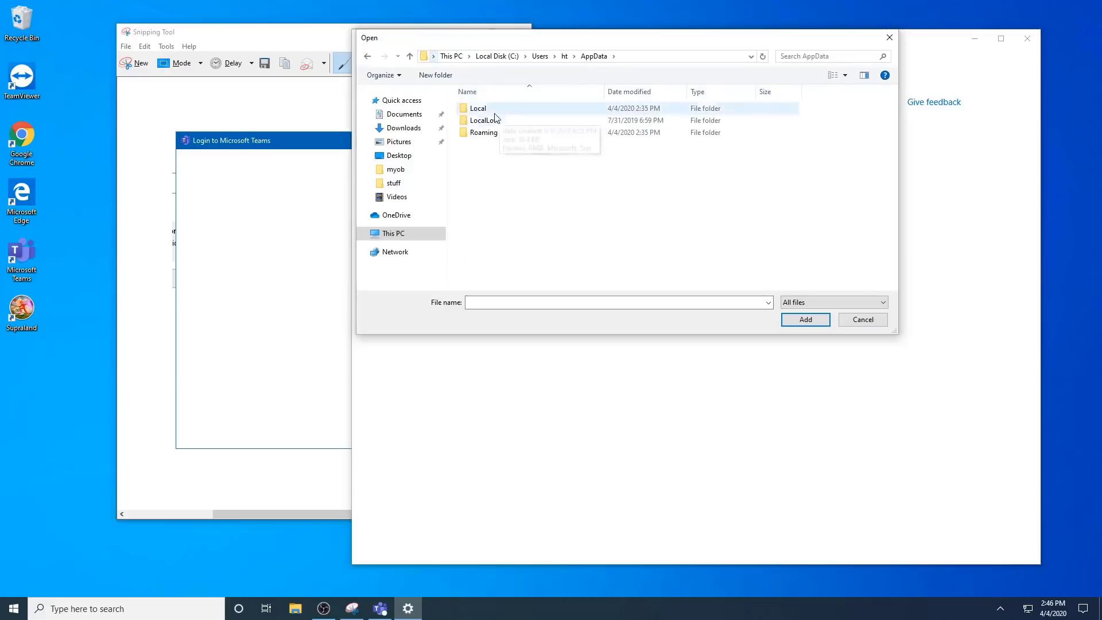
# Step: Add the Teams application from Local\Microsoft\Teams\current to the graphics performance preference list
pyautogui.doubleClick(489, 111)
pyautogui.click(487, 255)
pyautogui.doubleClick(486, 255)
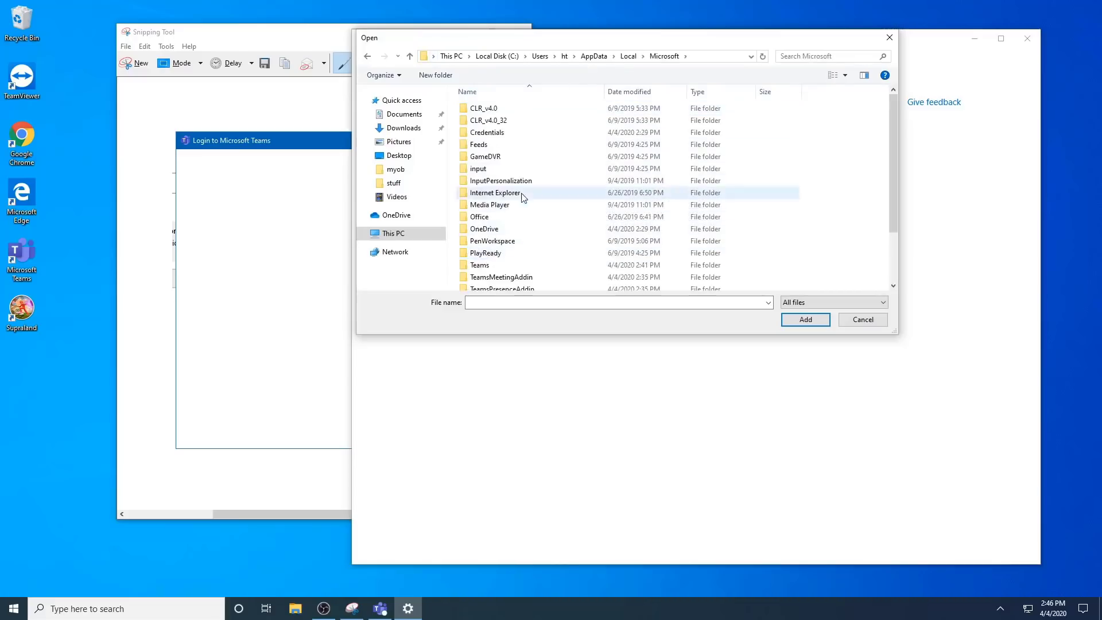
pyautogui.doubleClick(488, 265)
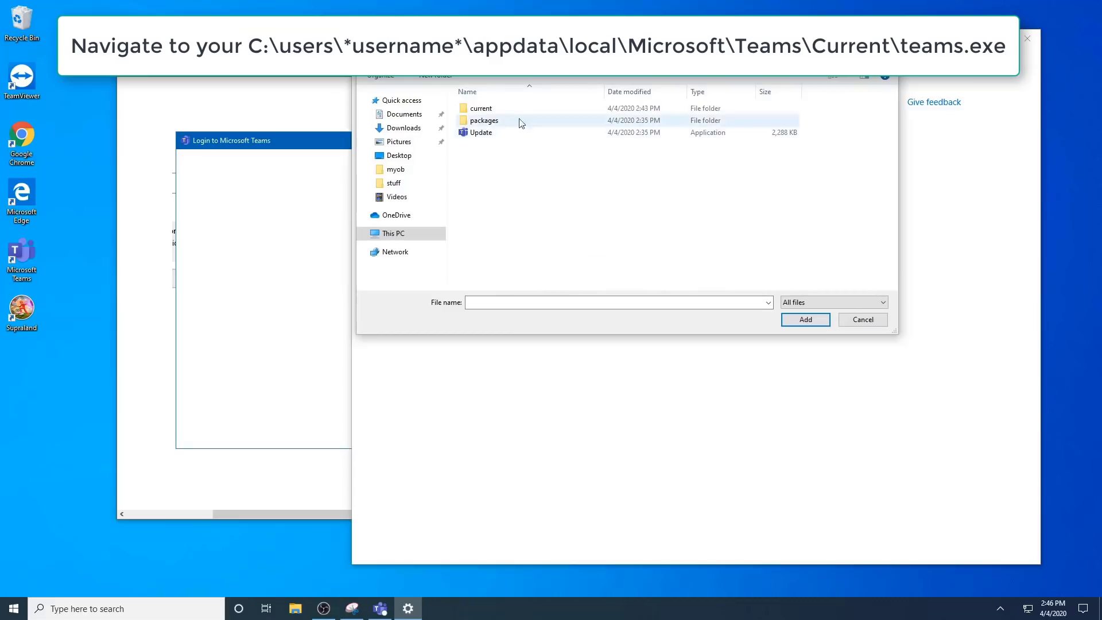
pyautogui.doubleClick(480, 109)
pyautogui.click(479, 168)
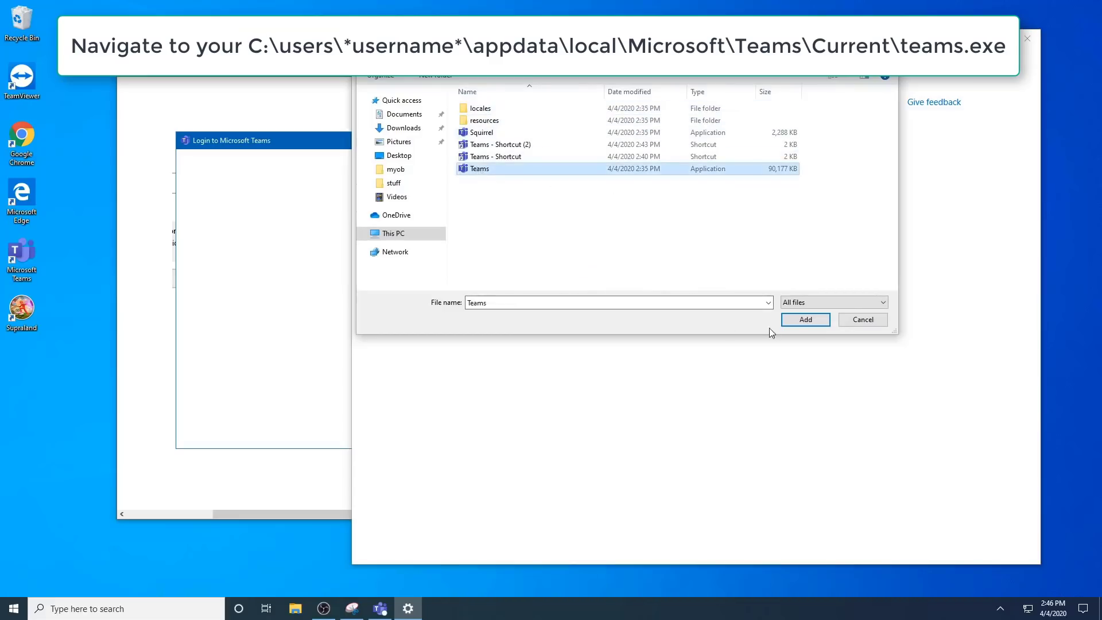
pyautogui.click(805, 319)
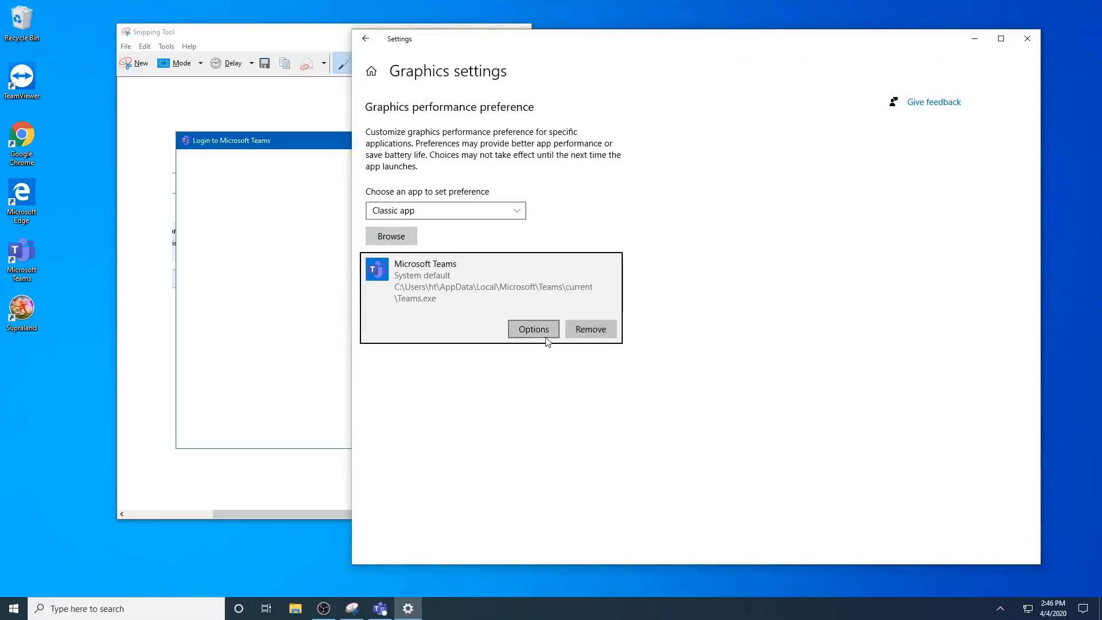
# Step: Review the Power saving and High performance graphics preferences for Microsoft Teams, cancel without saving, and close Settings
pyautogui.click(538, 328)
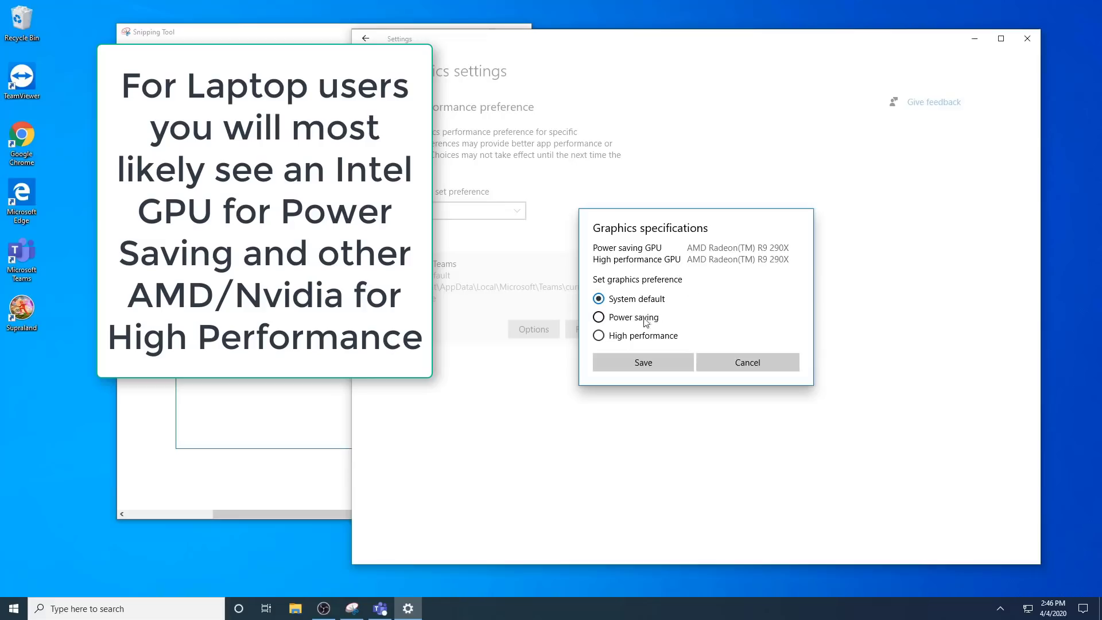
pyautogui.click(623, 320)
pyautogui.click(665, 334)
pyautogui.click(772, 369)
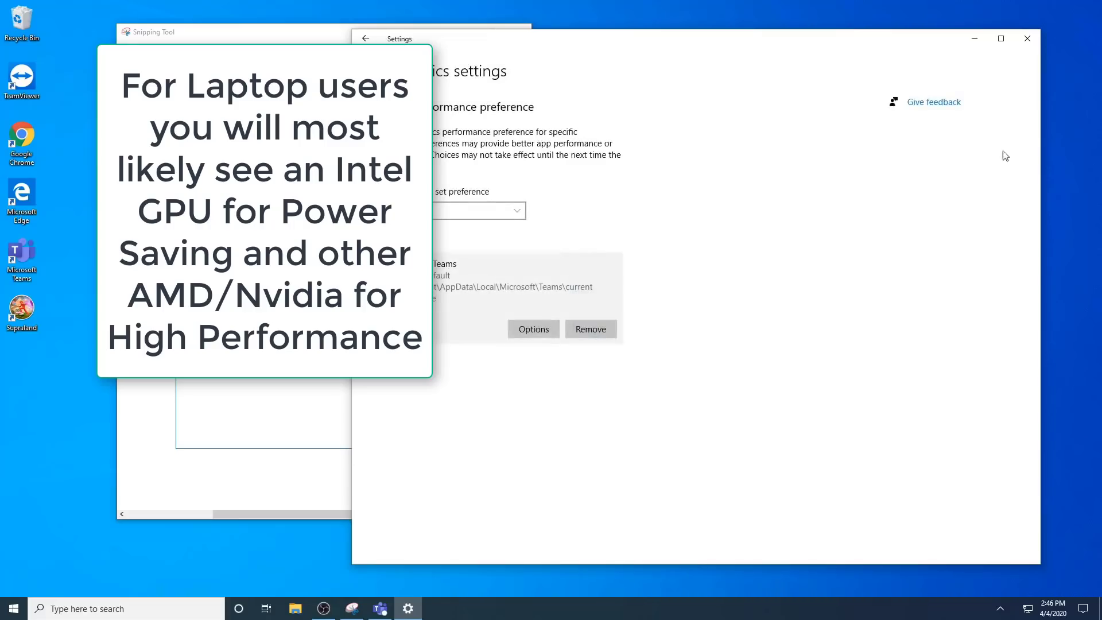
pyautogui.click(1026, 38)
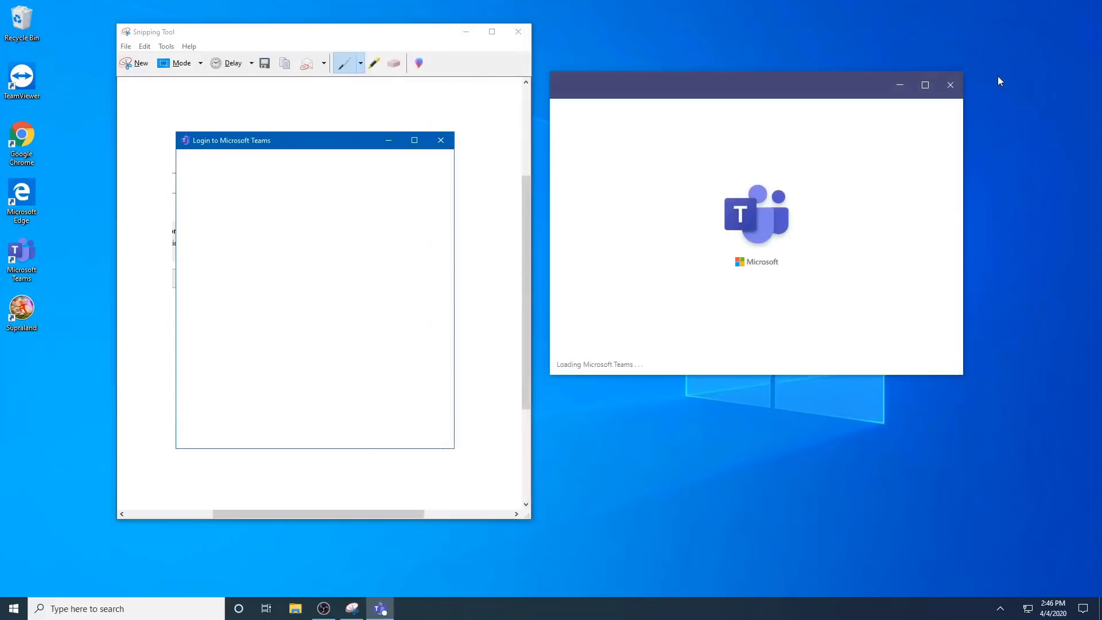